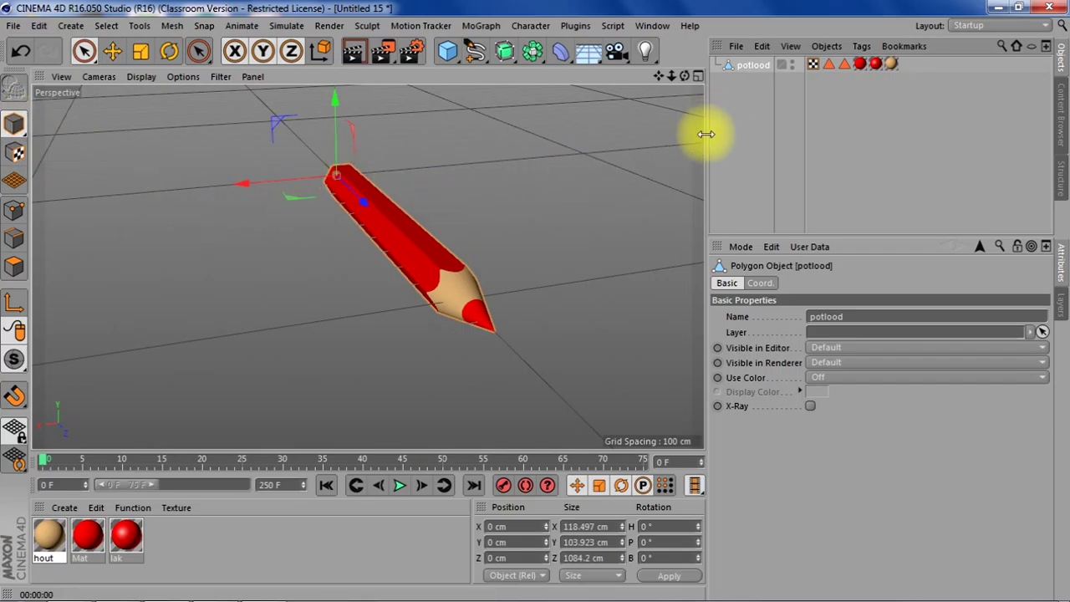
# - Move the pencil's axis origin along Z to the sharpened tip, at about 1140 cm, leaving the geometry in place
pyautogui.press('F3')
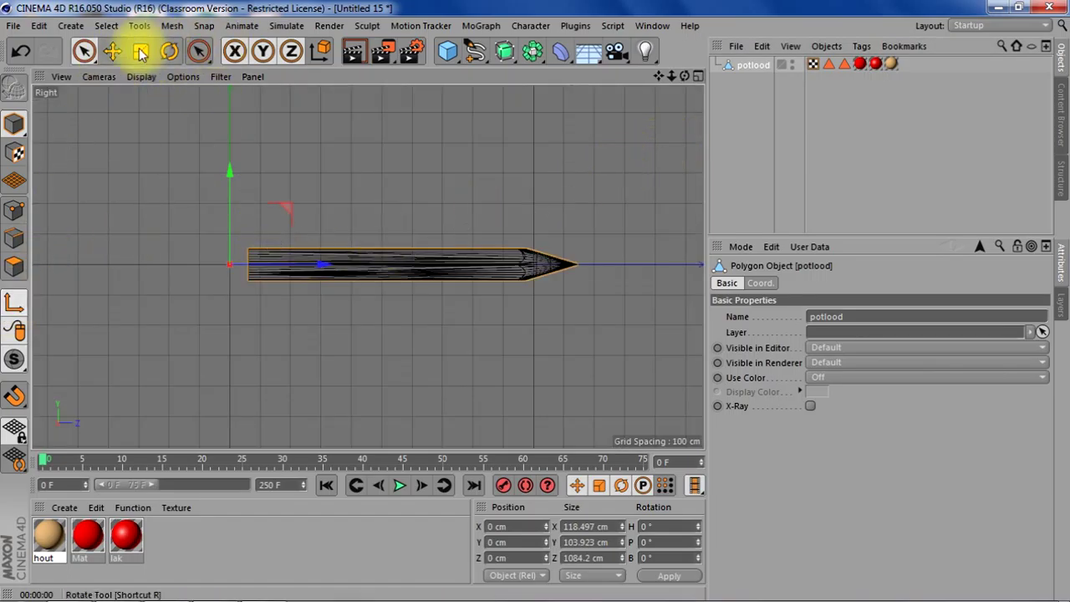
pyautogui.click(112, 51)
pyautogui.moveTo(323, 264); pyautogui.dragTo(671, 275)
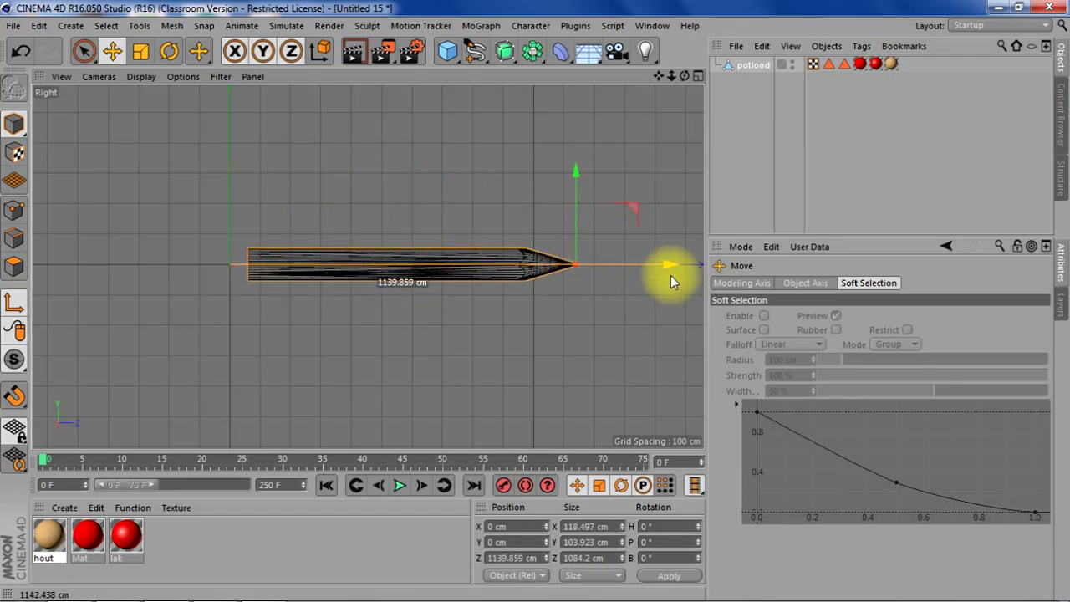
pyautogui.scroll(3, 587, 266)
pyautogui.scroll(4, 587, 265)
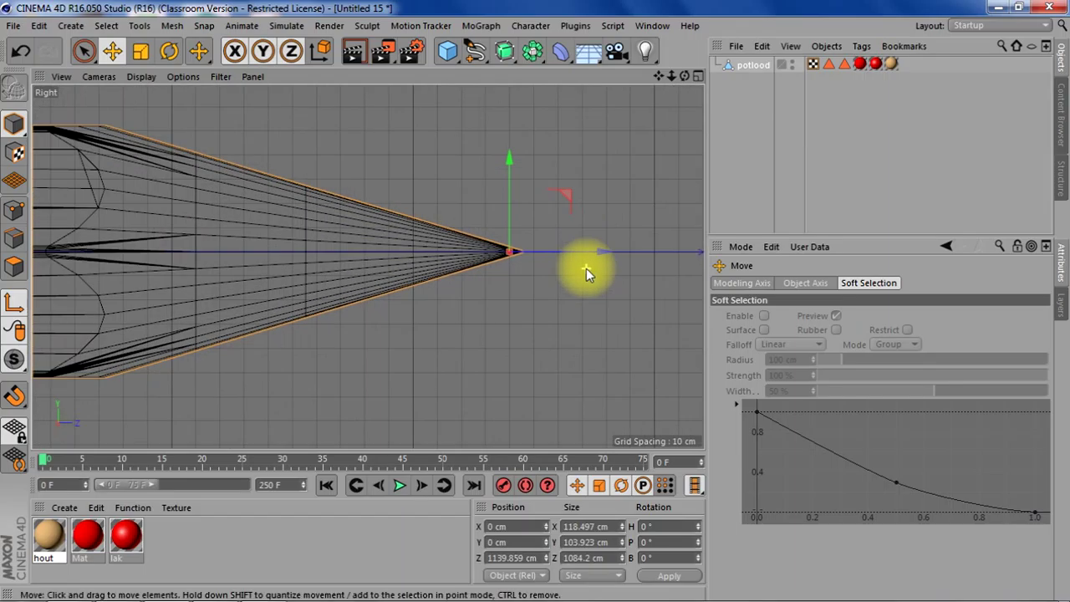
pyautogui.moveTo(606, 257)
pyautogui.mouseDown()
pyautogui.moveTo(617, 251)
pyautogui.moveTo(606, 256)
pyautogui.mouseUp()
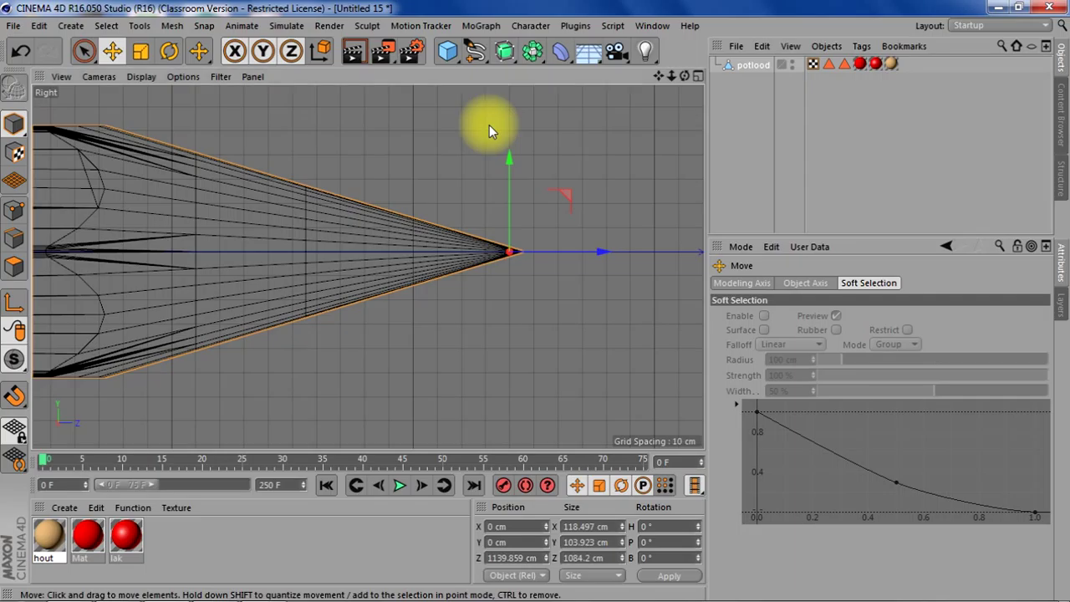
# - Add a plane primitive to the scene beneath the pencil
pyautogui.press('F1')
pyautogui.moveTo(685, 76); pyautogui.dragTo(611, 92)
pyautogui.moveTo(672, 77); pyautogui.dragTo(643, 88)
pyautogui.click(447, 52)
pyautogui.click(564, 102)
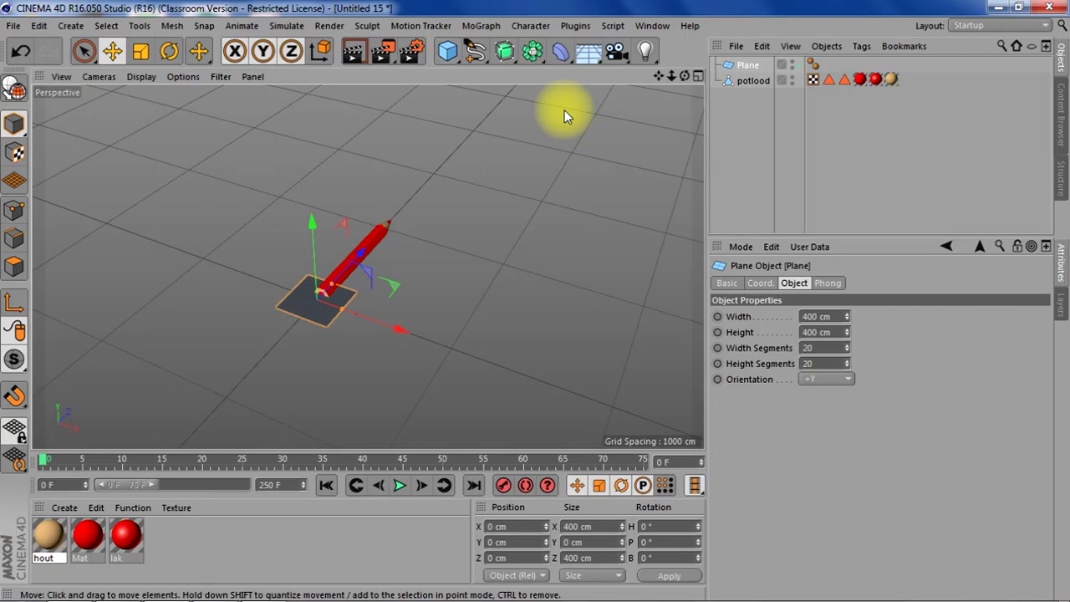
# - Size the plane to 1200 cm wide and 2000 cm high, and move it along Z to about 593 cm
pyautogui.click(811, 318)
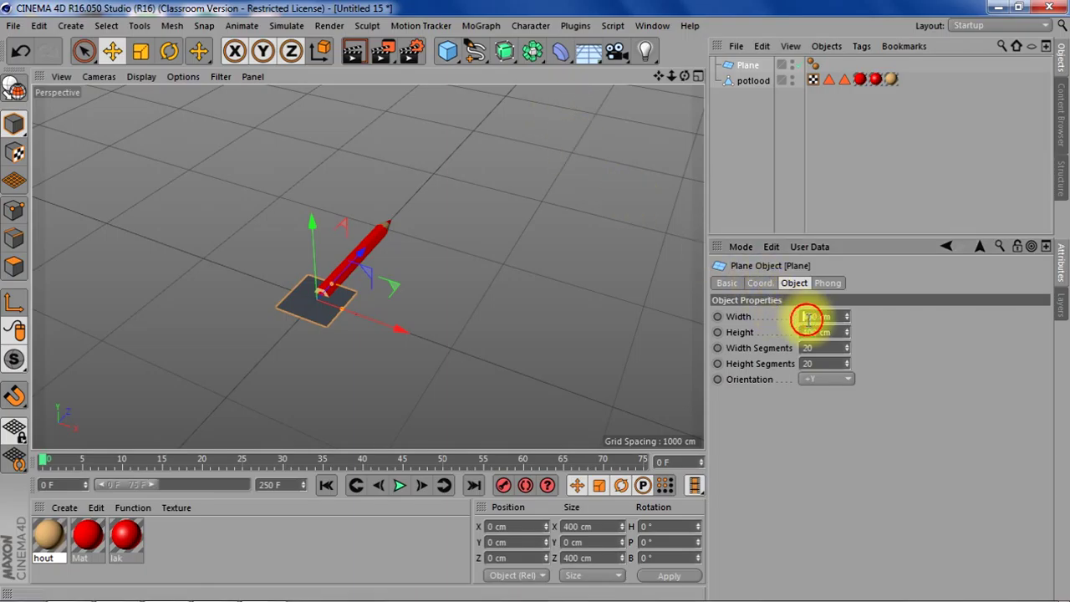
pyautogui.click(811, 317)
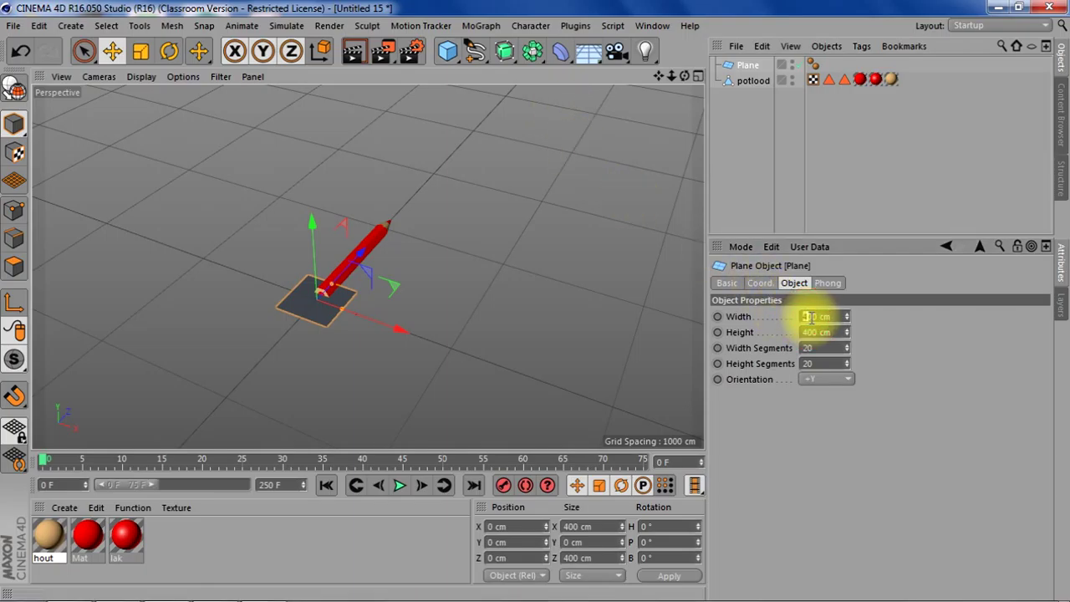
pyautogui.write('12')
pyautogui.press('Return')
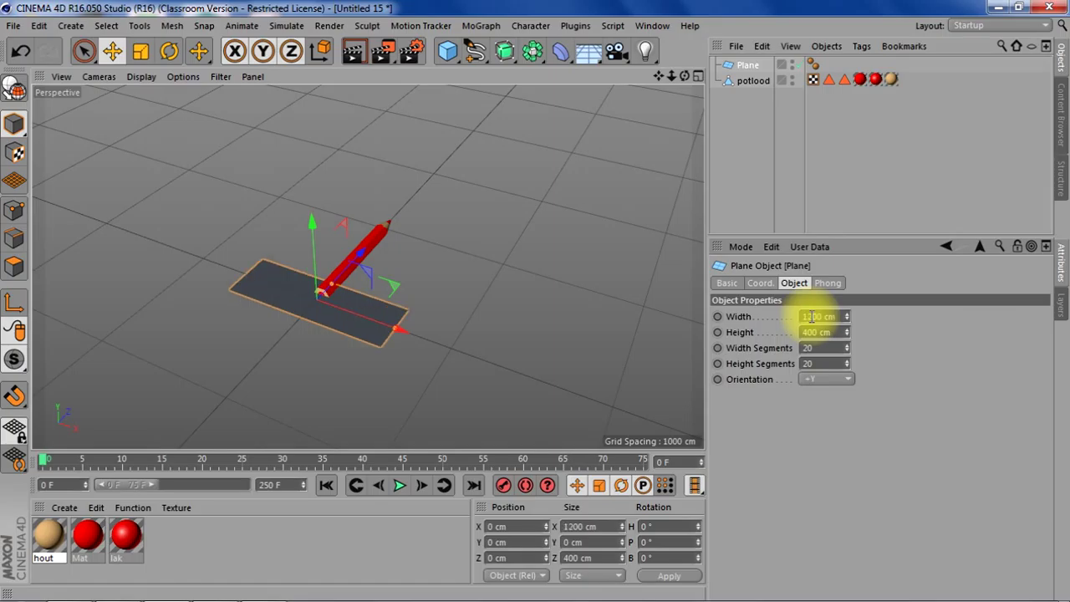
pyautogui.click(825, 332)
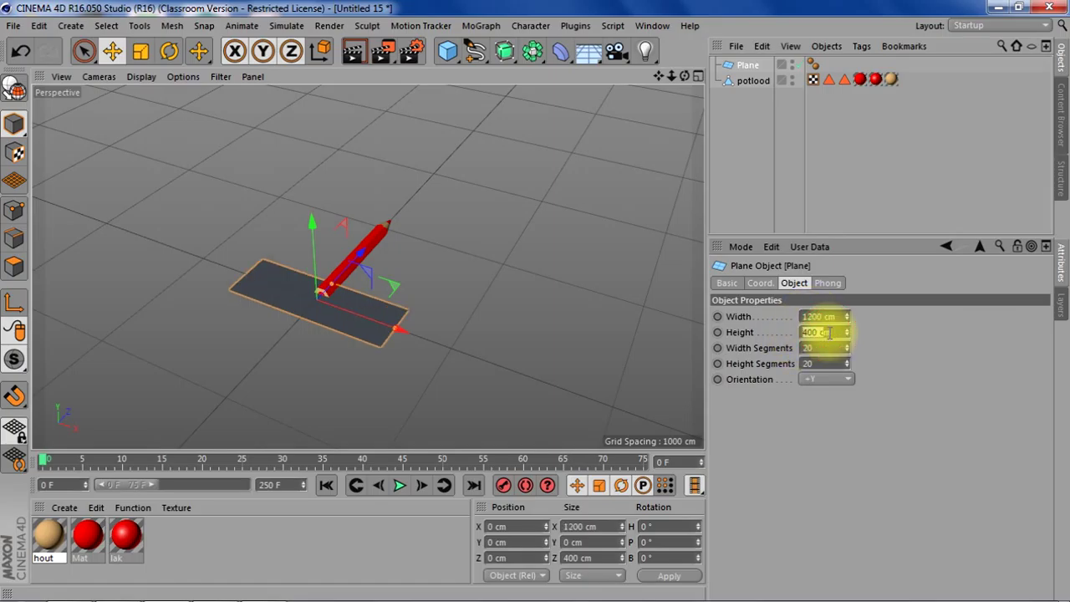
pyautogui.write('200000')
pyautogui.press('Return')
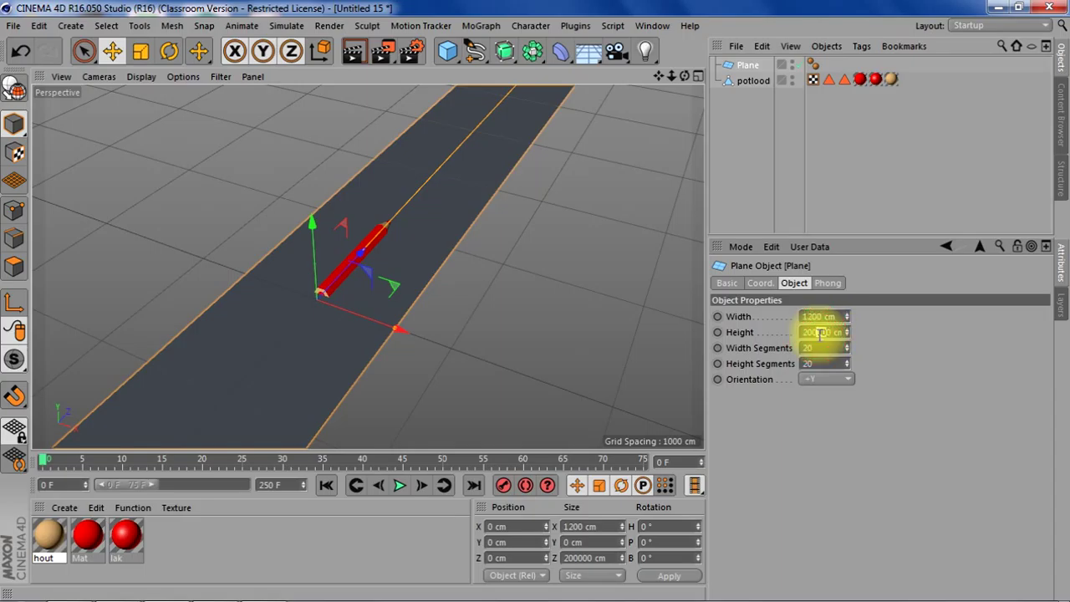
pyautogui.click(821, 332)
pyautogui.press('BackSpace')
pyautogui.press('BackSpace')
pyautogui.press('Return')
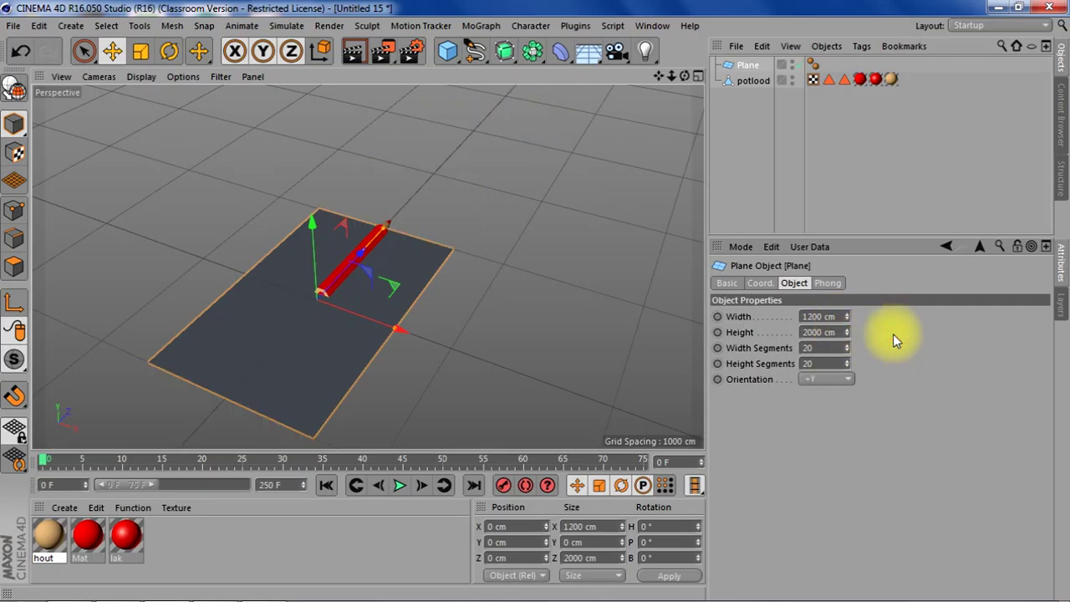
pyautogui.moveTo(366, 252); pyautogui.dragTo(416, 226)
# - Create a new material with reflectance disabled and a near-white color of RGB 244, 244, 244
pyautogui.click(60, 508)
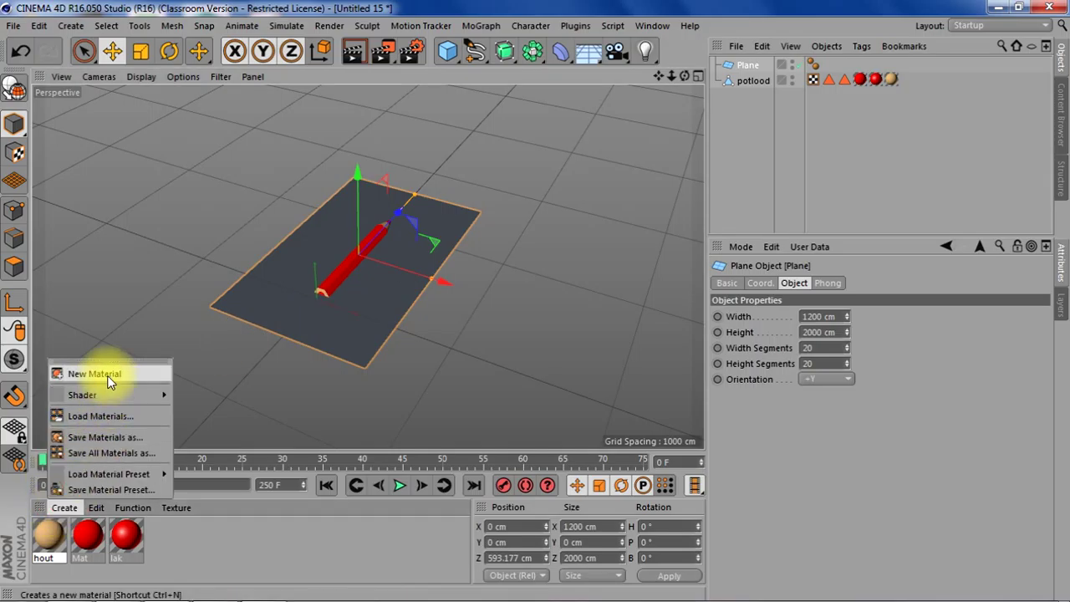
pyautogui.click(95, 374)
pyautogui.doubleClick(49, 536)
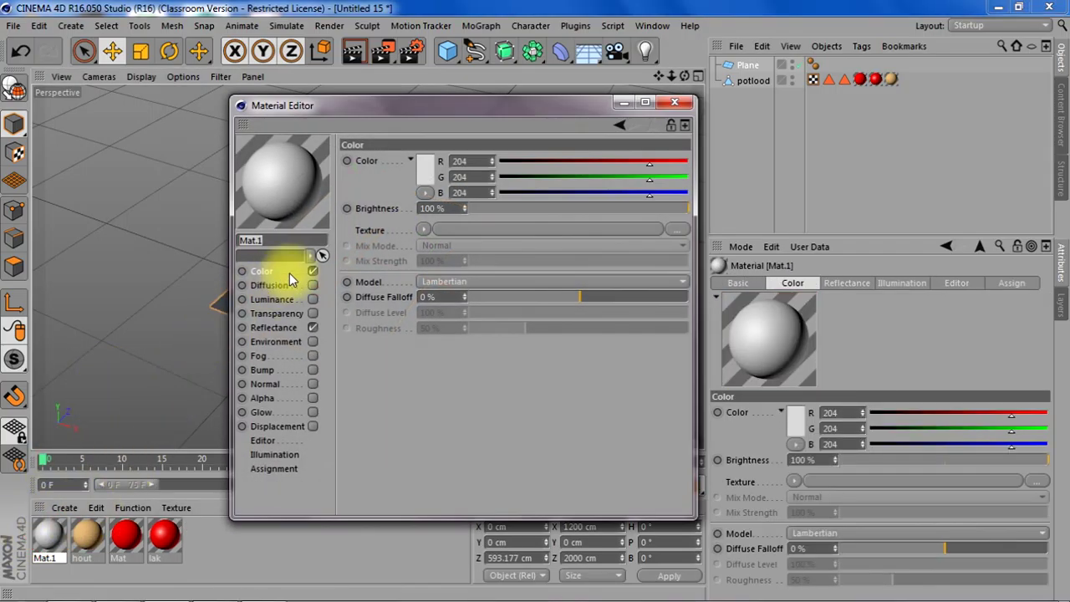
pyautogui.click(313, 327)
pyautogui.click(430, 162)
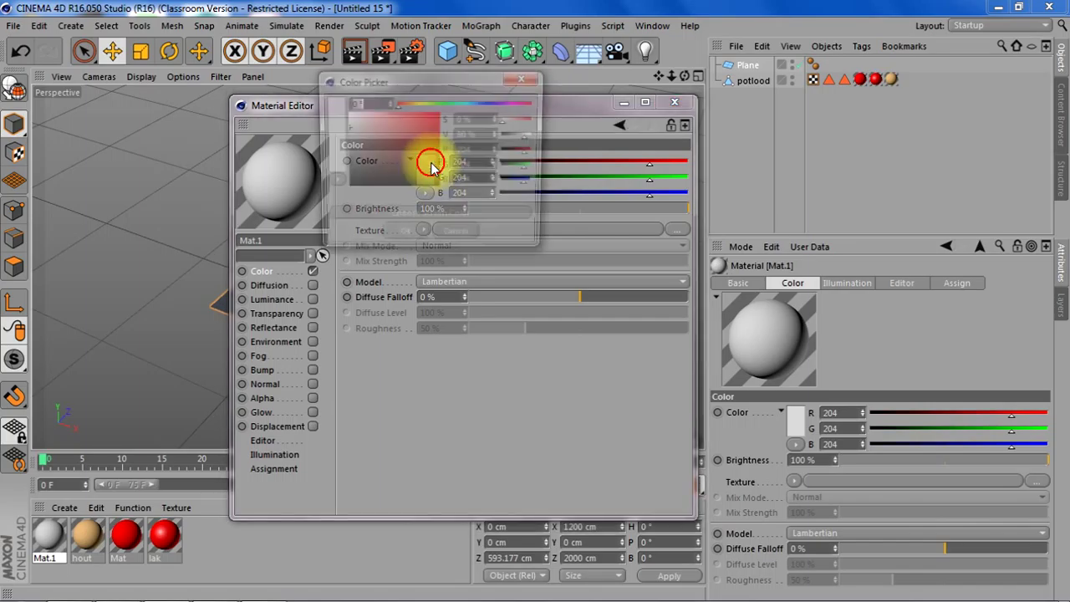
pyautogui.click(348, 122)
pyautogui.moveTo(349, 122); pyautogui.dragTo(344, 114)
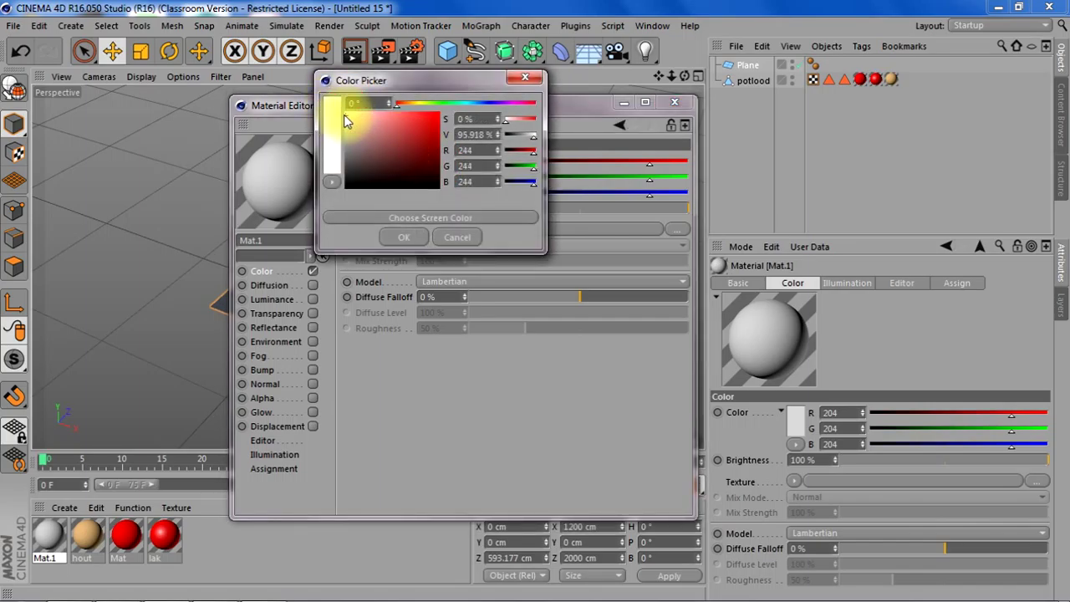
pyautogui.click(414, 238)
# - Rename the new white material papier and apply it to the plane
pyautogui.doubleClick(276, 240)
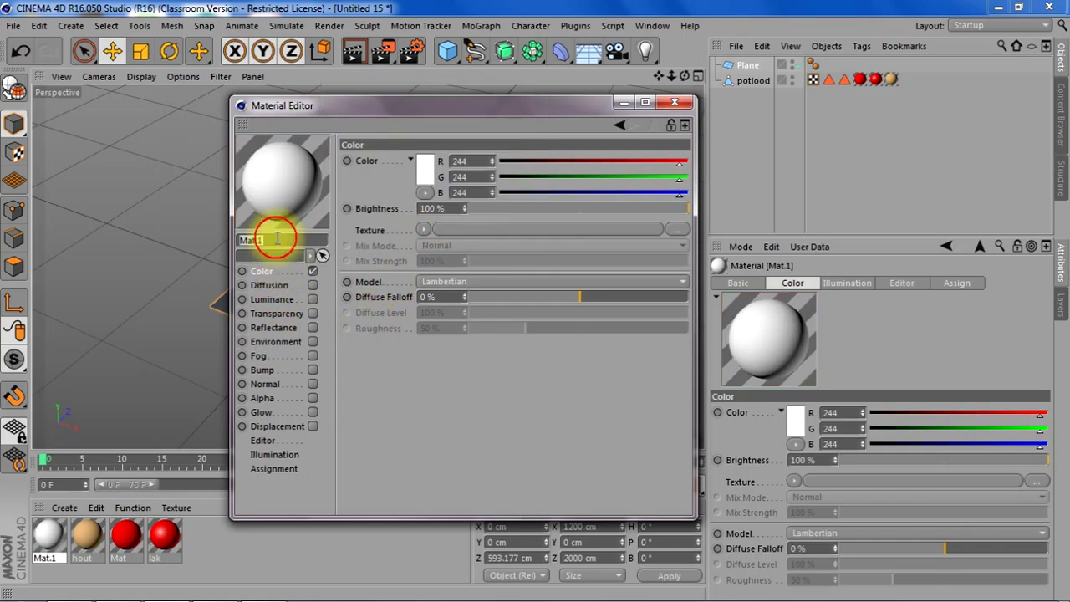
pyautogui.write('papier')
pyautogui.press('Return')
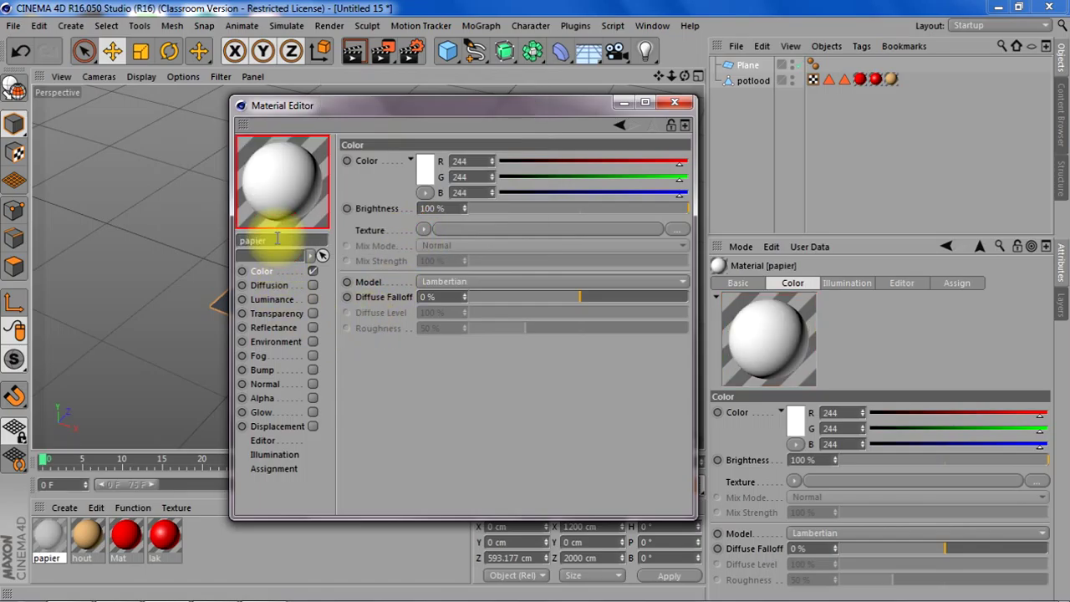
pyautogui.click(692, 102)
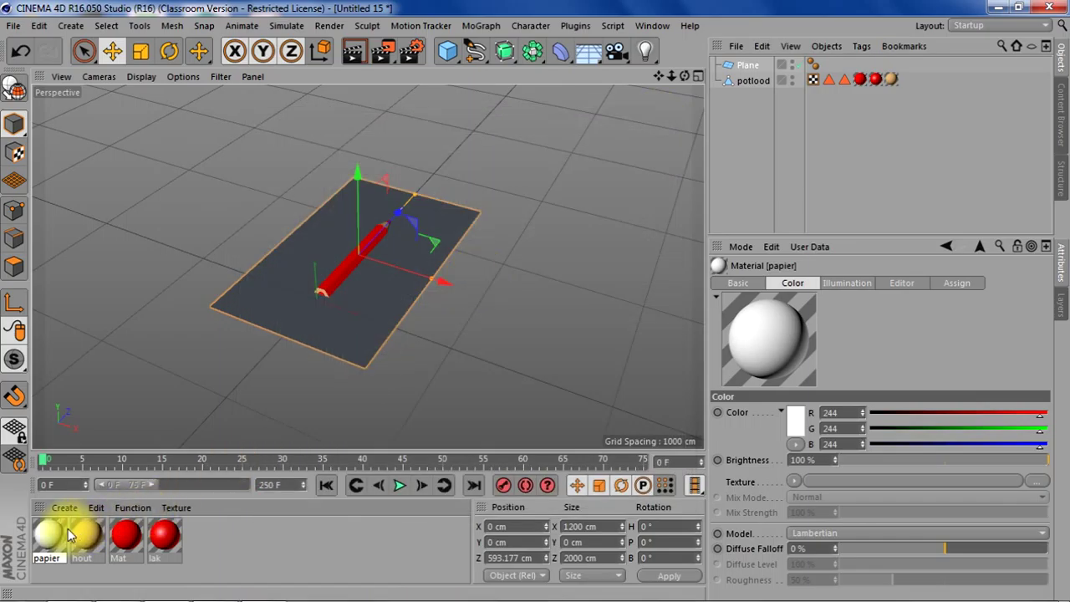
pyautogui.moveTo(48, 539); pyautogui.dragTo(740, 65)
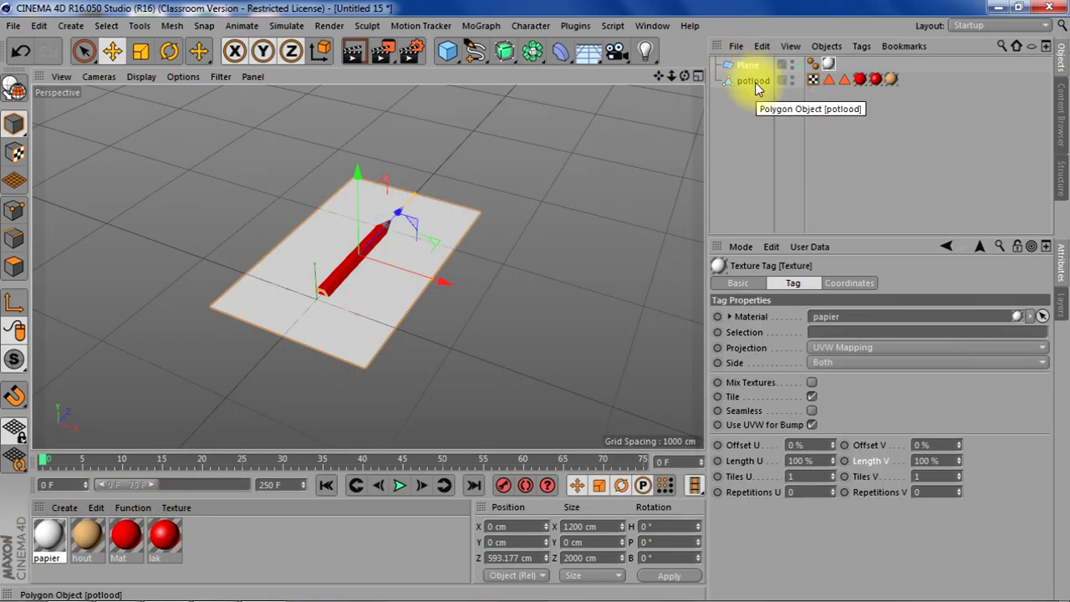
# - Rotate the pencil about its tip into a writing pose, at about H -84.5°, P -125.9° and B -83.2°
pyautogui.click(753, 81)
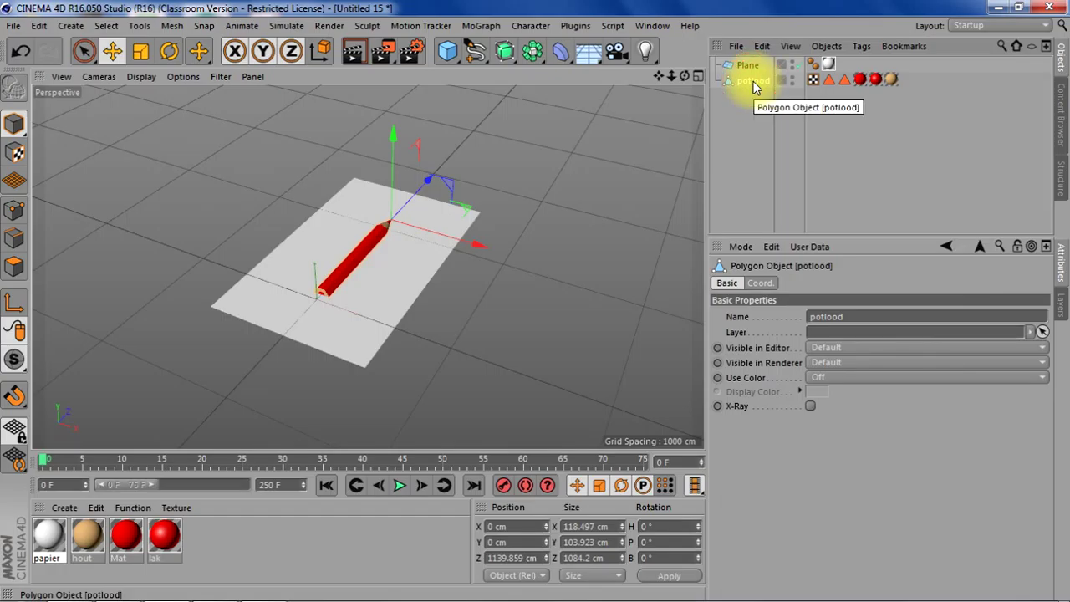
pyautogui.press('r')
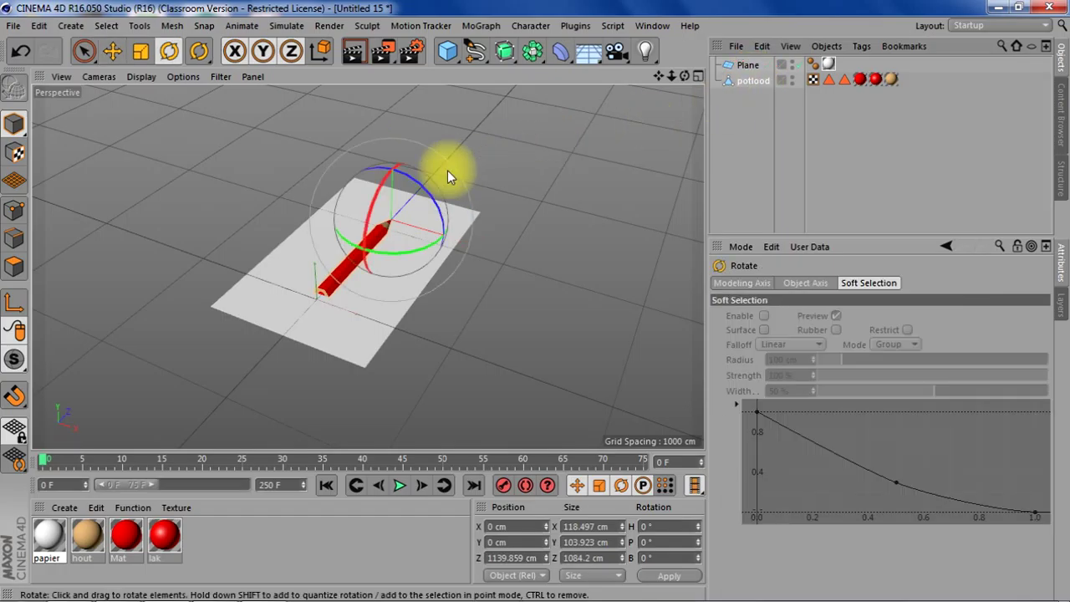
pyautogui.moveTo(370, 203)
pyautogui.mouseDown()
pyautogui.moveTo(411, 159)
pyautogui.moveTo(432, 213)
pyautogui.mouseUp()
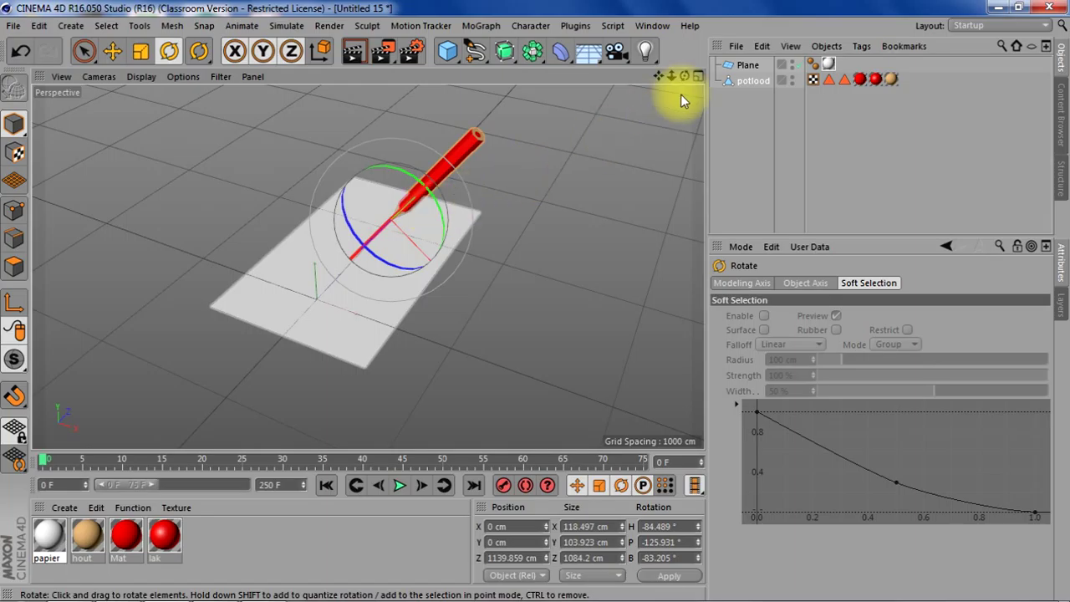
pyautogui.moveTo(661, 75); pyautogui.dragTo(661, 74)
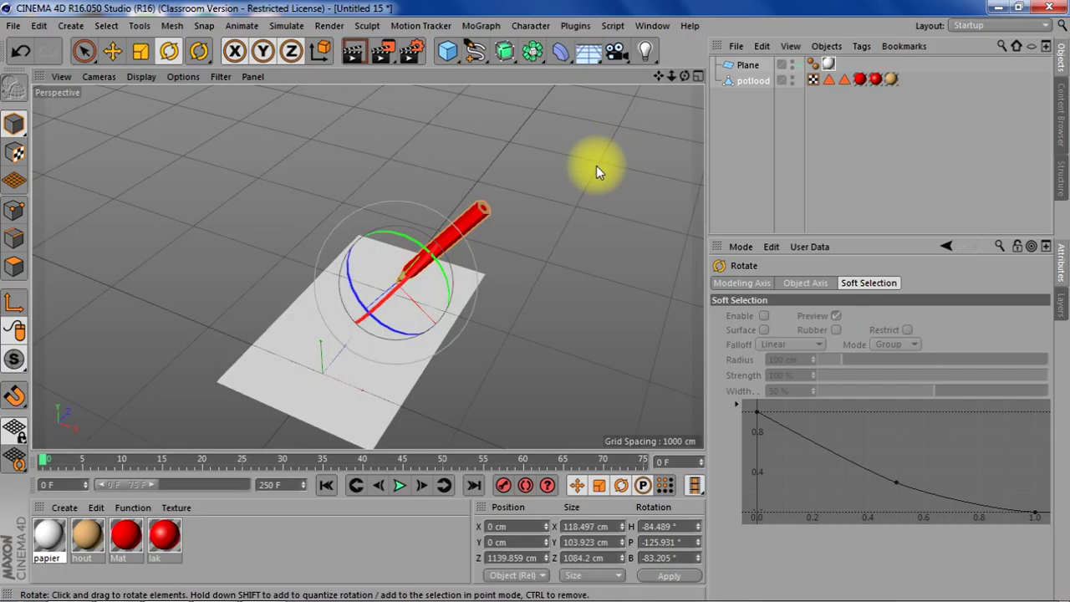
# - Draw a freehand spline in the top view as a handwritten first name with a looping underline across the paper plane
pyautogui.press('F3')
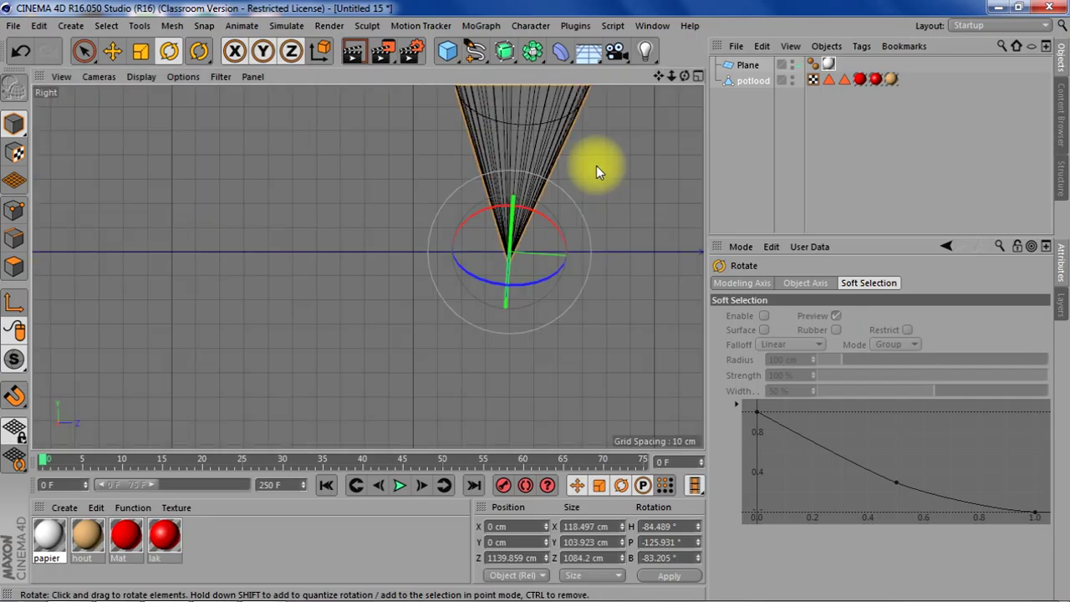
pyautogui.press('h')
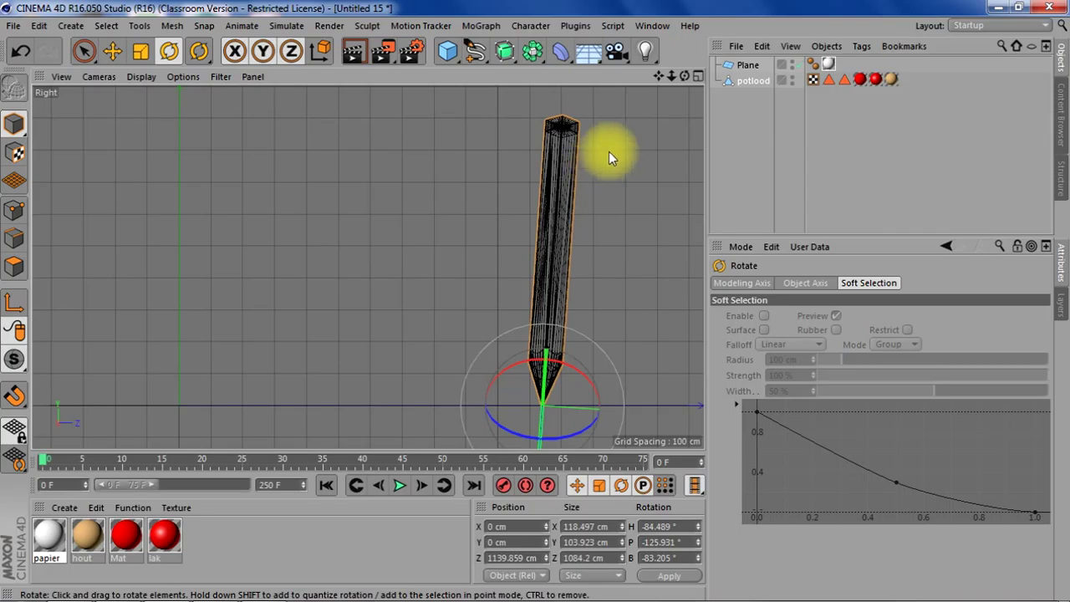
pyautogui.press('F2')
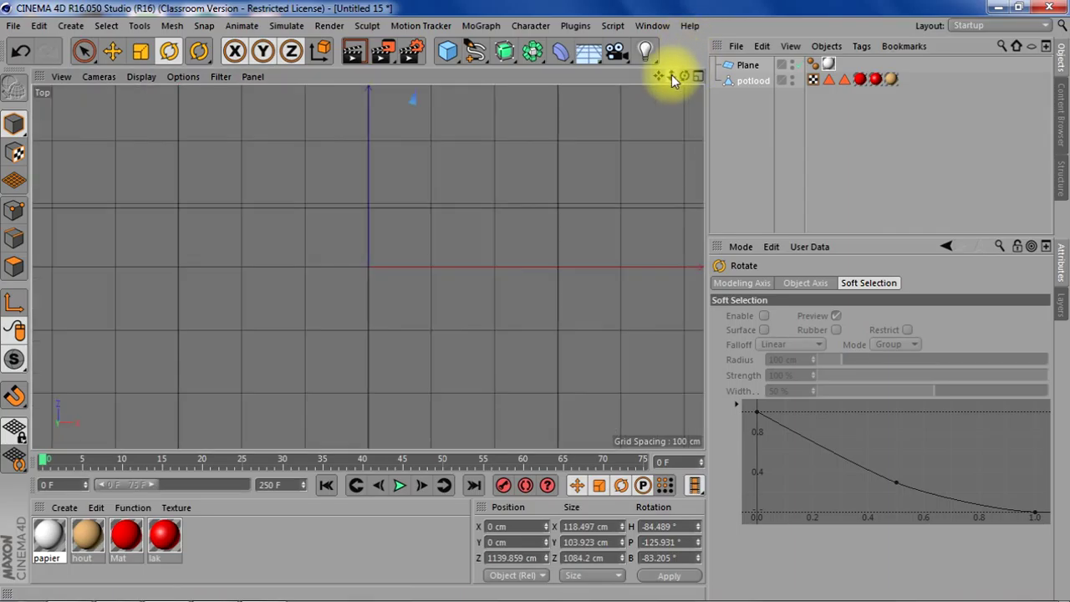
pyautogui.press('h')
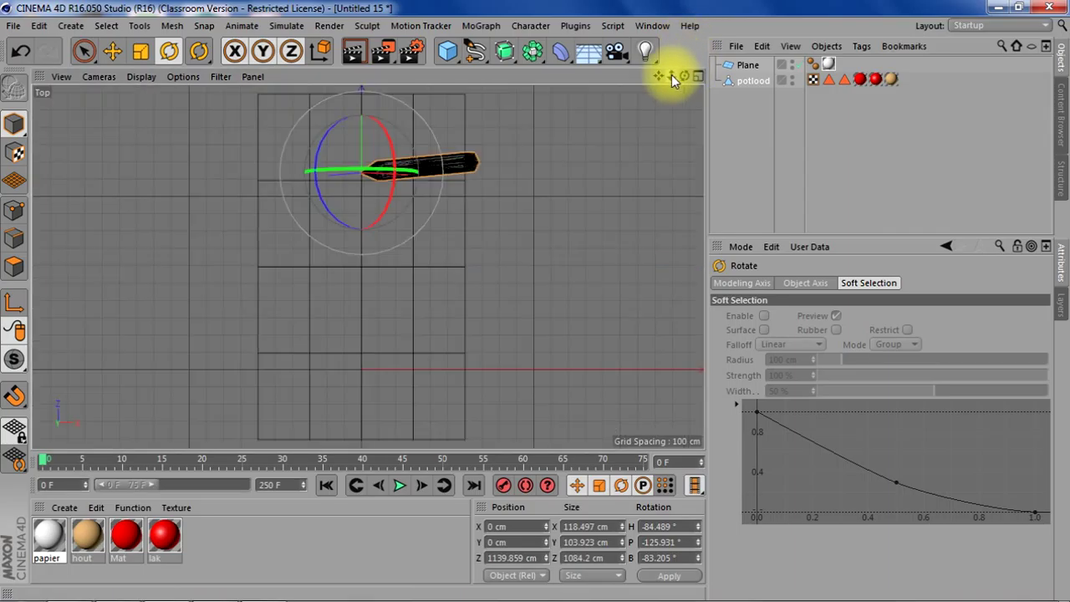
pyautogui.click(564, 162)
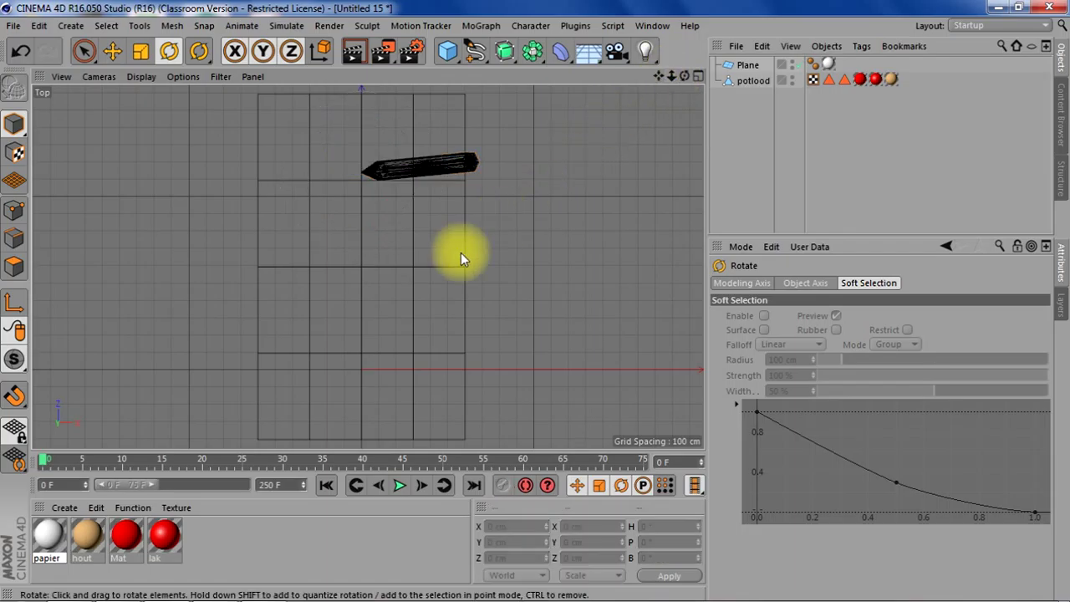
pyautogui.scroll(3, 308, 269)
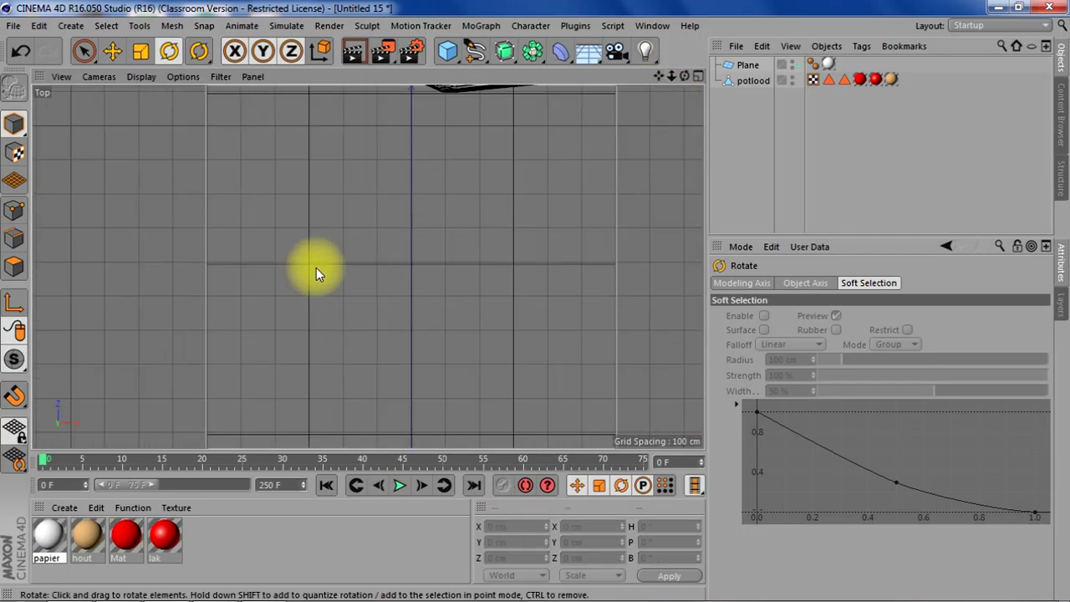
pyautogui.click(475, 52)
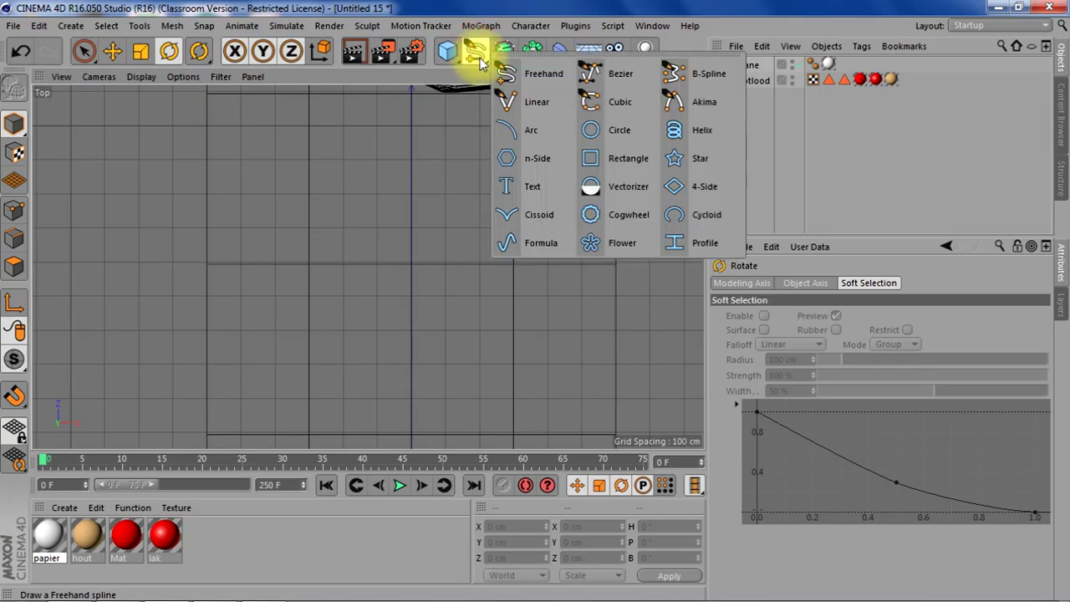
pyautogui.click(548, 76)
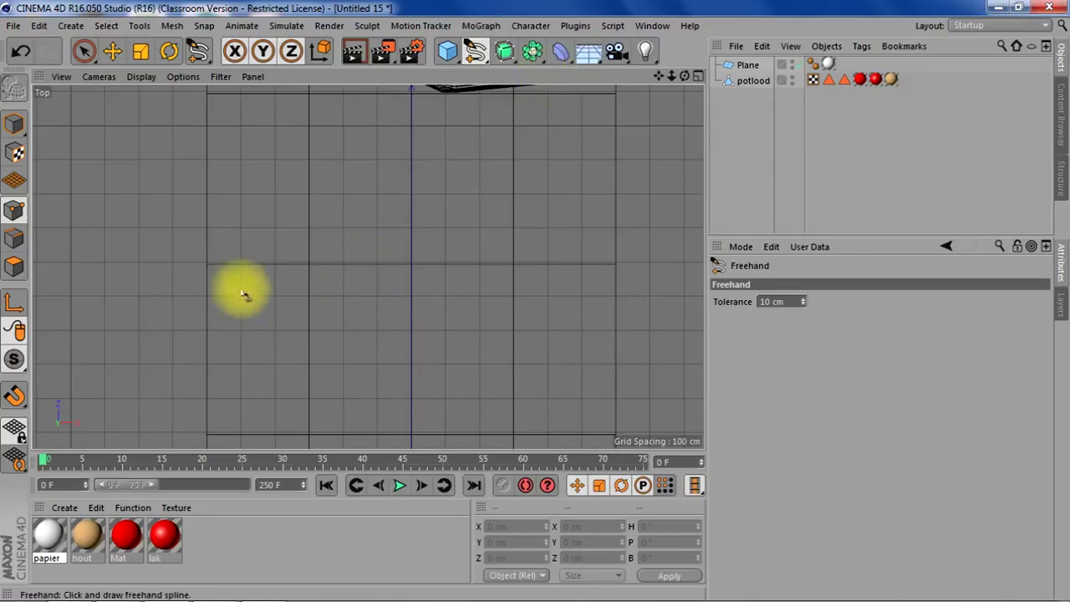
pyautogui.moveTo(241, 294)
pyautogui.mouseDown()
pyautogui.moveTo(350, 249)
pyautogui.moveTo(365, 303)
pyautogui.moveTo(325, 331)
pyautogui.moveTo(334, 292)
pyautogui.moveTo(312, 376)
pyautogui.moveTo(323, 347)
pyautogui.moveTo(367, 316)
pyautogui.moveTo(386, 328)
pyautogui.moveTo(385, 364)
pyautogui.moveTo(401, 319)
pyautogui.moveTo(437, 299)
pyautogui.moveTo(413, 314)
pyautogui.moveTo(429, 338)
pyautogui.moveTo(442, 301)
pyautogui.moveTo(448, 333)
pyautogui.moveTo(466, 305)
pyautogui.moveTo(483, 314)
pyautogui.moveTo(491, 293)
pyautogui.moveTo(454, 437)
pyautogui.moveTo(337, 421)
pyautogui.moveTo(585, 326)
pyautogui.mouseUp()
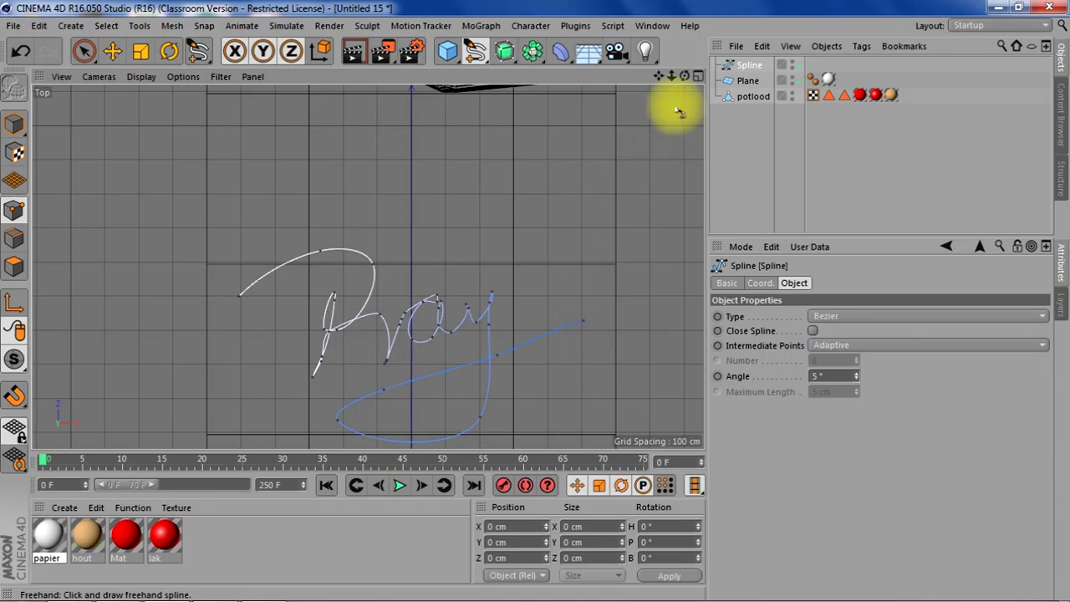
# - Rename the handwriting spline tekst
pyautogui.moveTo(659, 76); pyautogui.dragTo(664, 66)
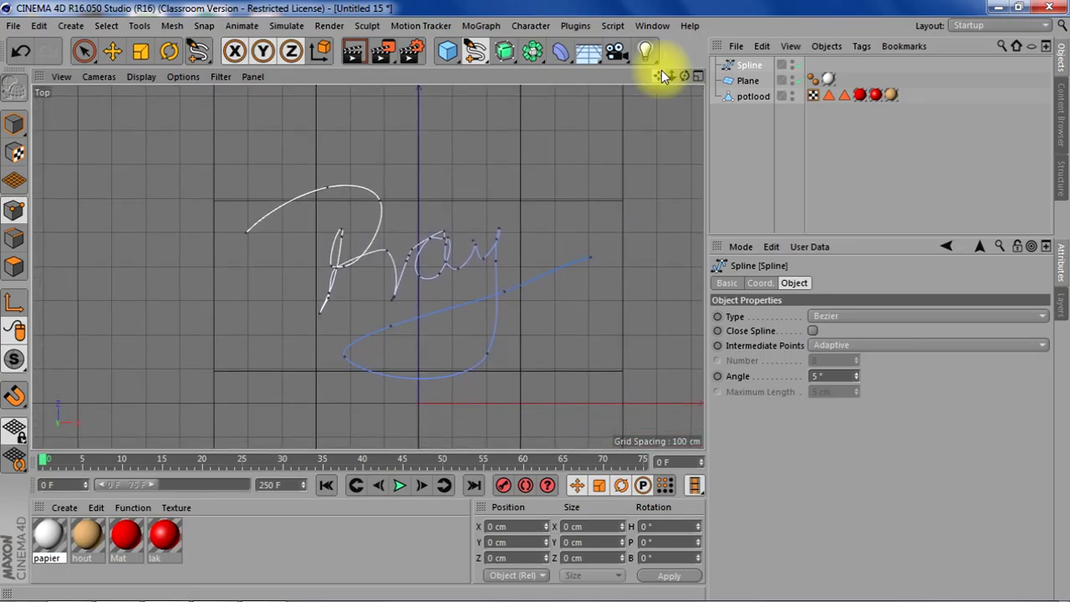
pyautogui.doubleClick(752, 66)
pyautogui.write('tekst')
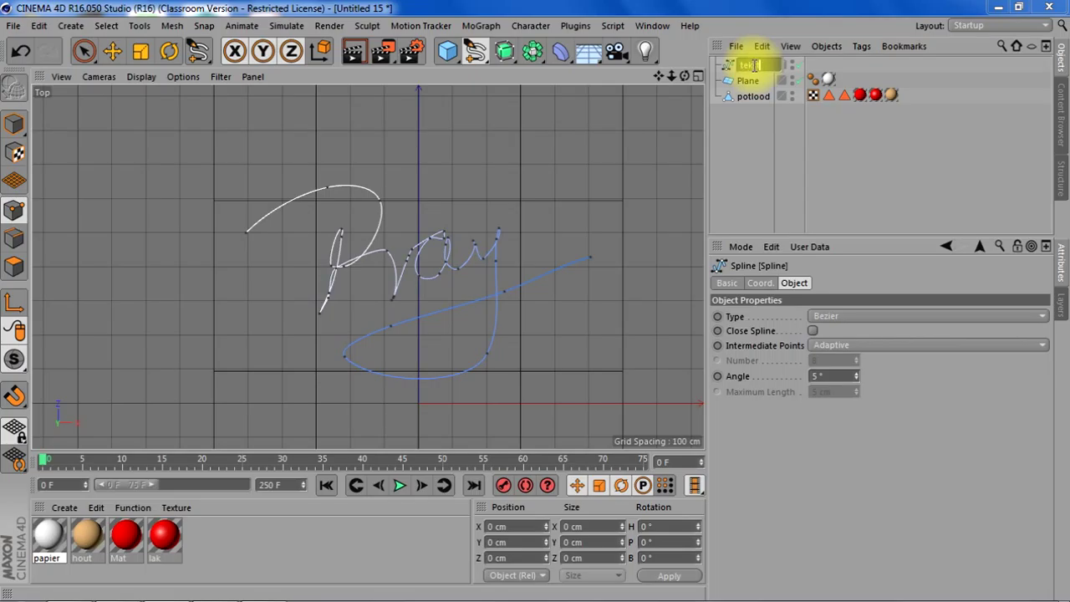
pyautogui.press('Return')
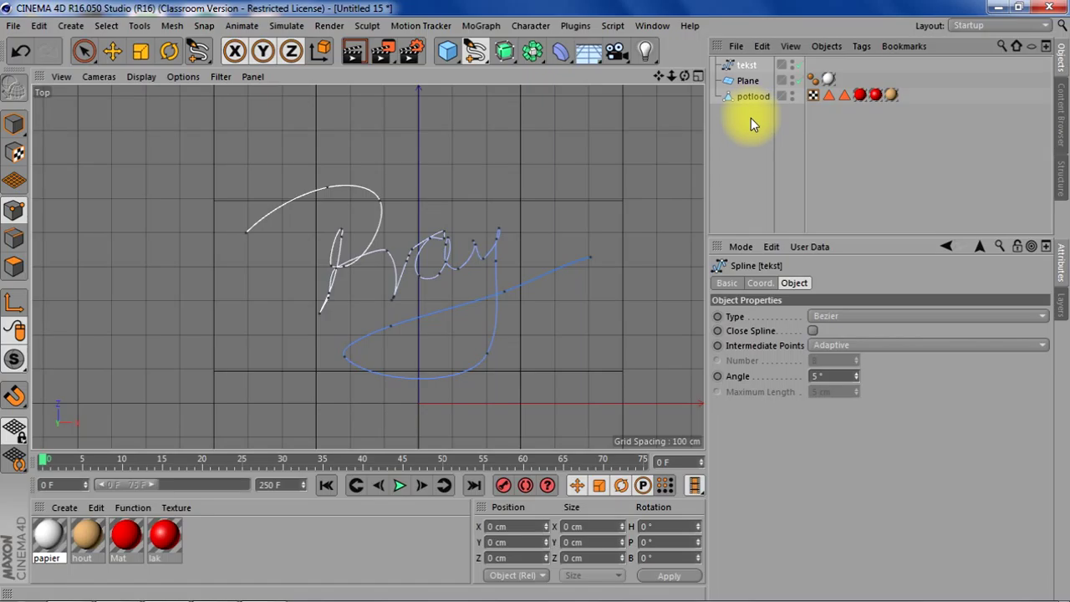
# - Group the potlood pencil object under a new null and rename the null schrijven
pyautogui.click(748, 97)
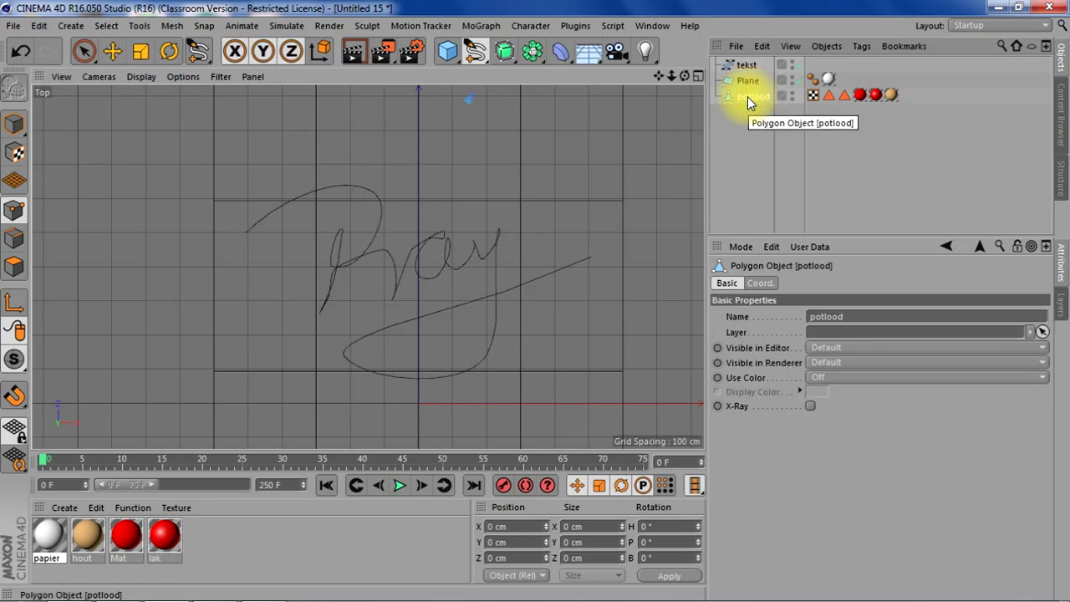
pyautogui.moveTo(671, 77); pyautogui.dragTo(671, 77)
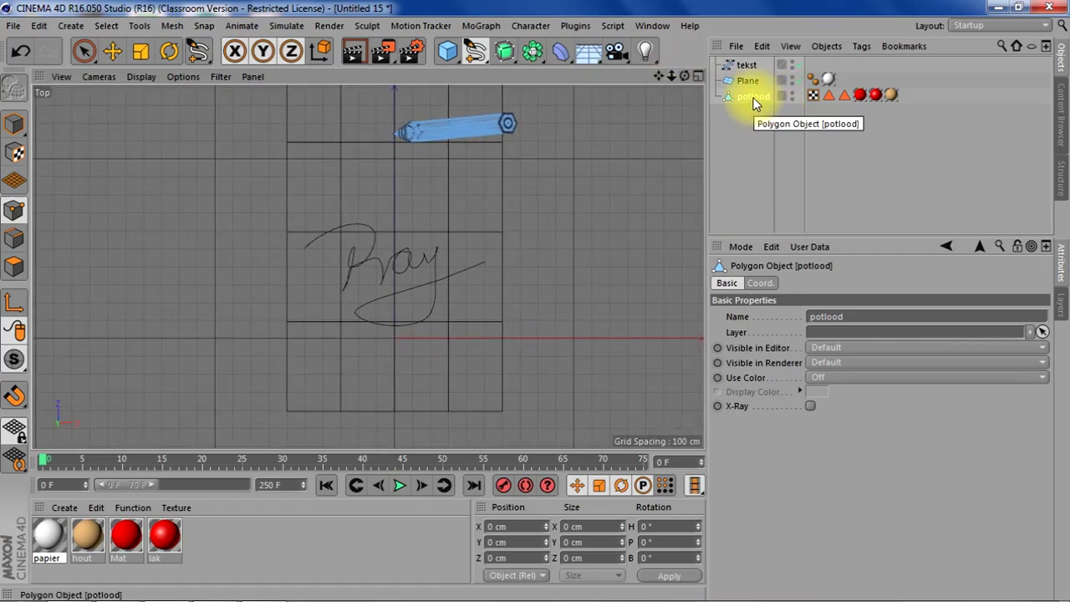
pyautogui.hotkey('alt', 'g')
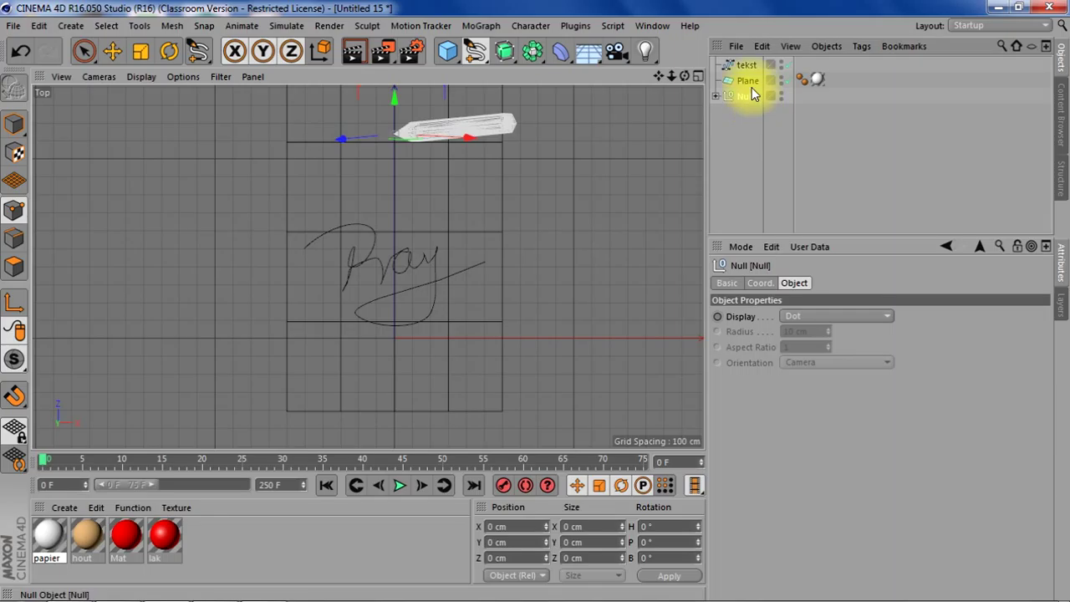
pyautogui.click(715, 97)
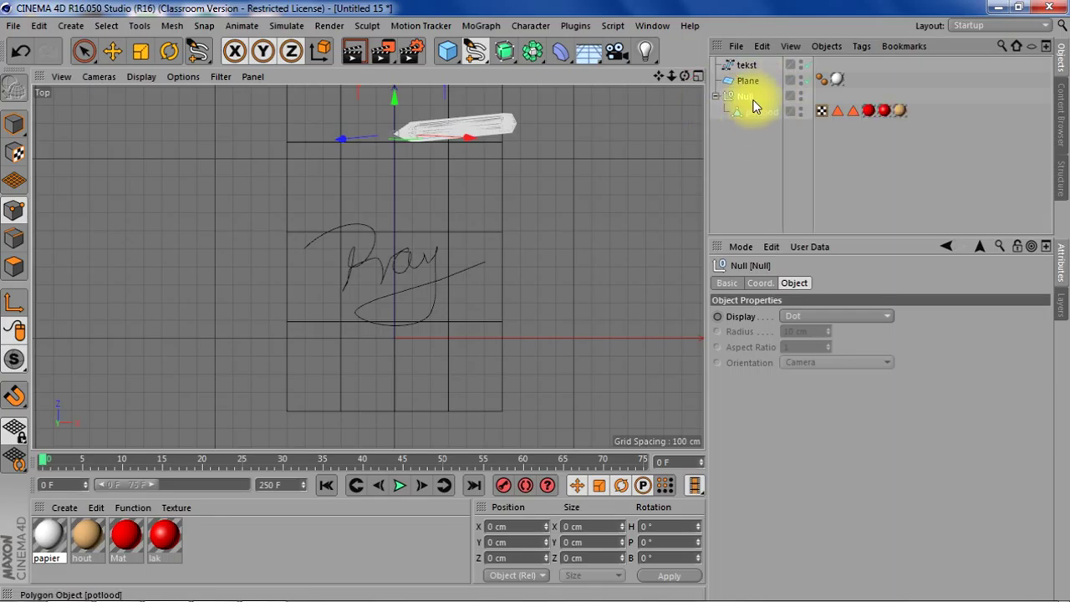
pyautogui.doubleClick(747, 96)
pyautogui.write('s')
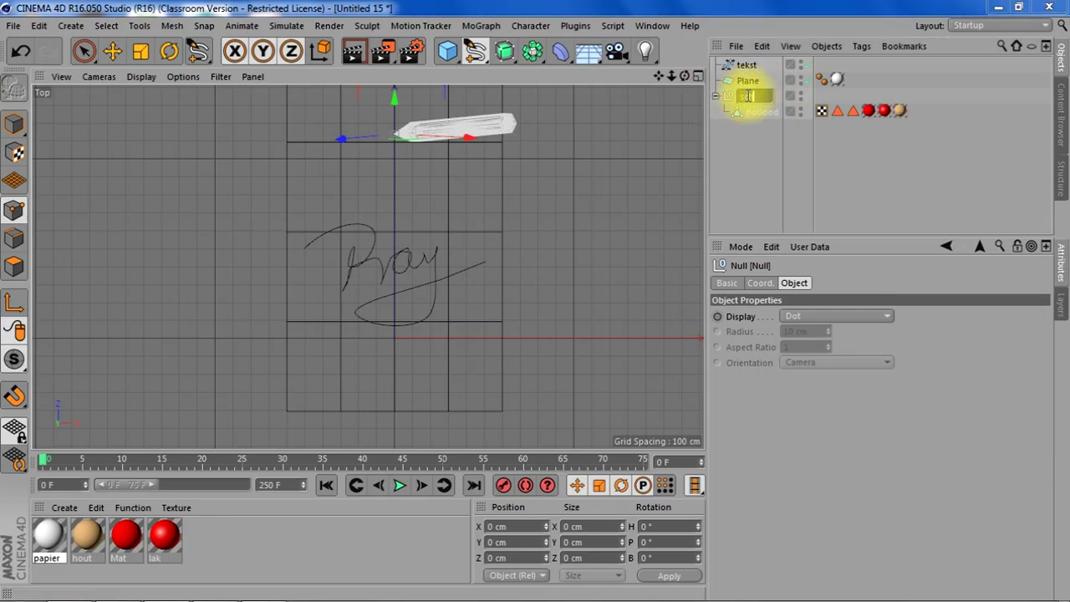
pyautogui.write('chrijver')
pyautogui.press('Return')
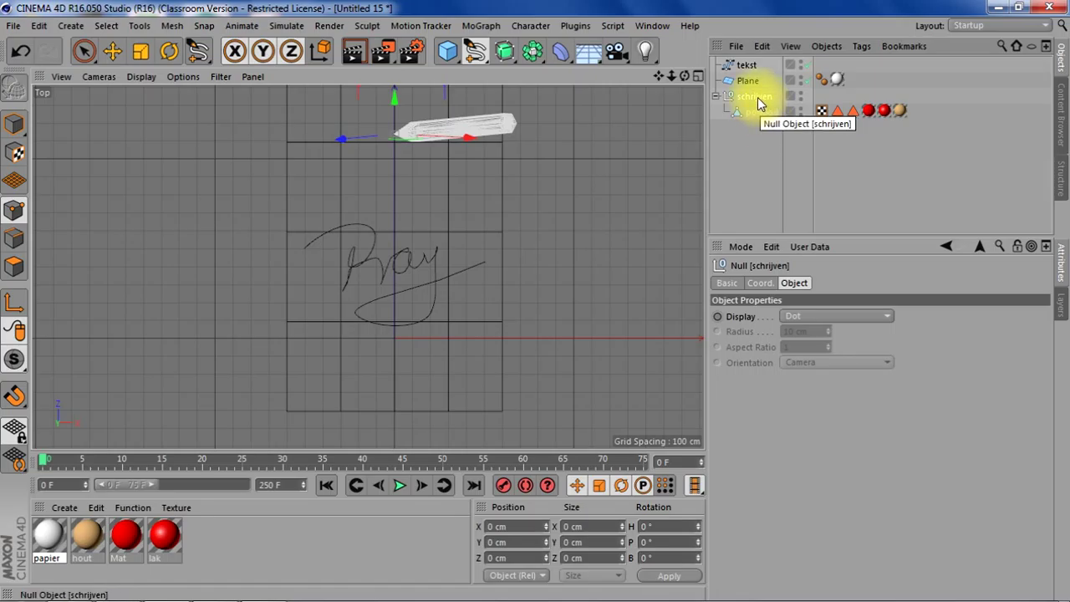
# - Add an Align to Spline tag to the schrijven null and assign the tekst spline as its spline path
pyautogui.rightClick(756, 96)
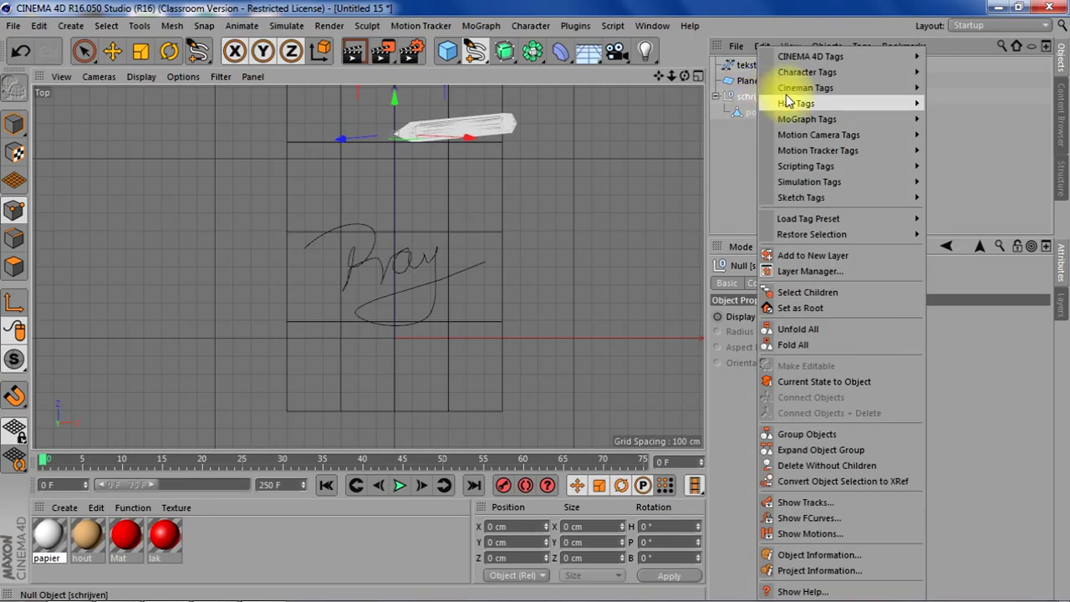
pyautogui.moveTo(832, 56)
pyautogui.click(966, 72)
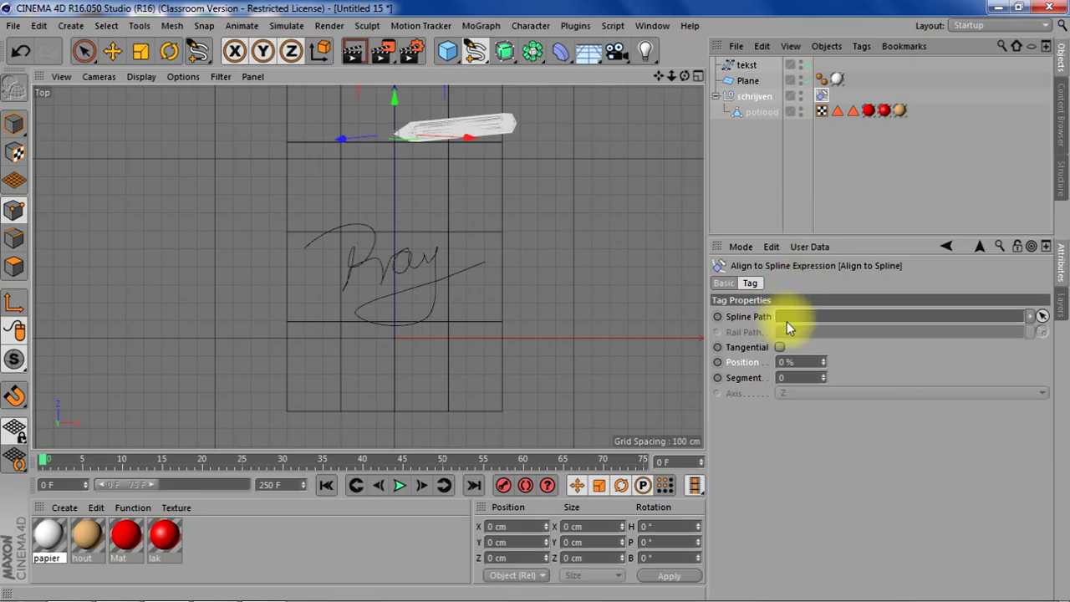
pyautogui.moveTo(745, 66)
pyautogui.mouseDown()
pyautogui.moveTo(811, 172)
pyautogui.moveTo(802, 313)
pyautogui.mouseUp()
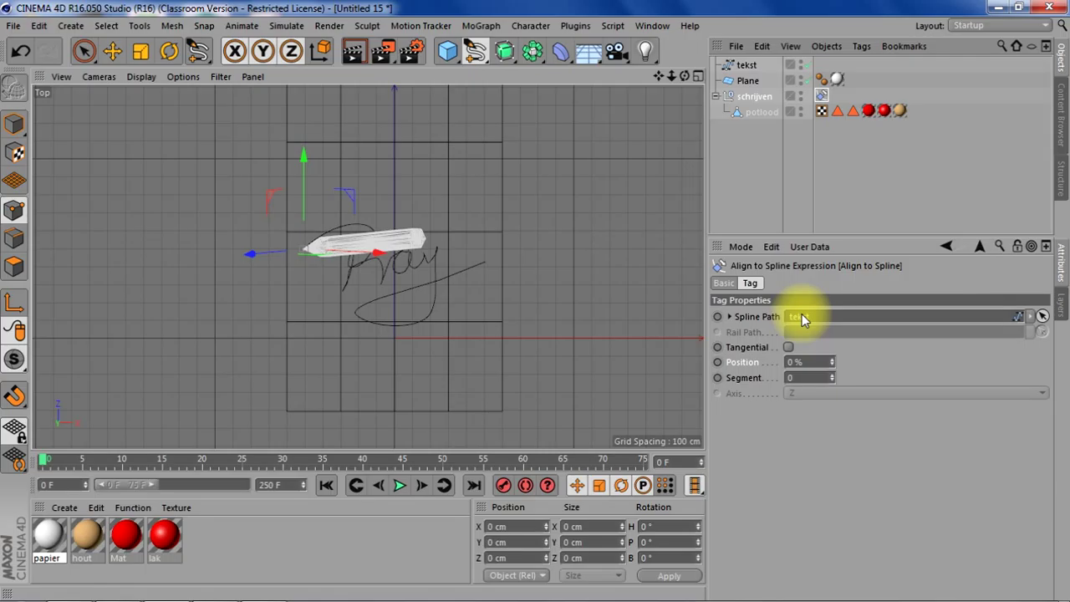
# - Set the tekst spline's intermediate points to Uniform with a number of 80, and dismiss the e-mail notification
pyautogui.click(746, 66)
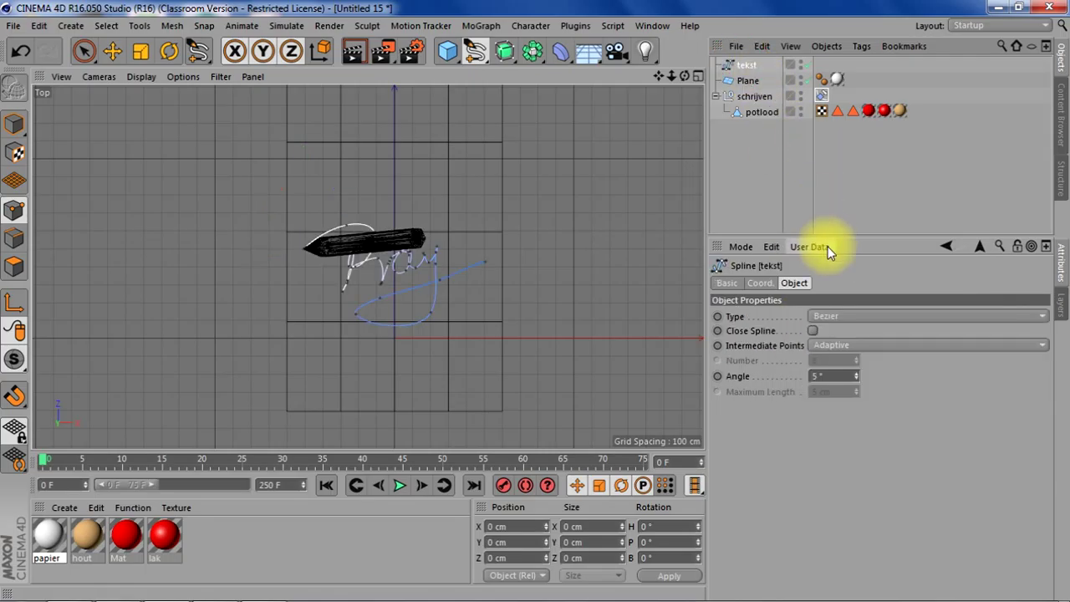
pyautogui.click(876, 342)
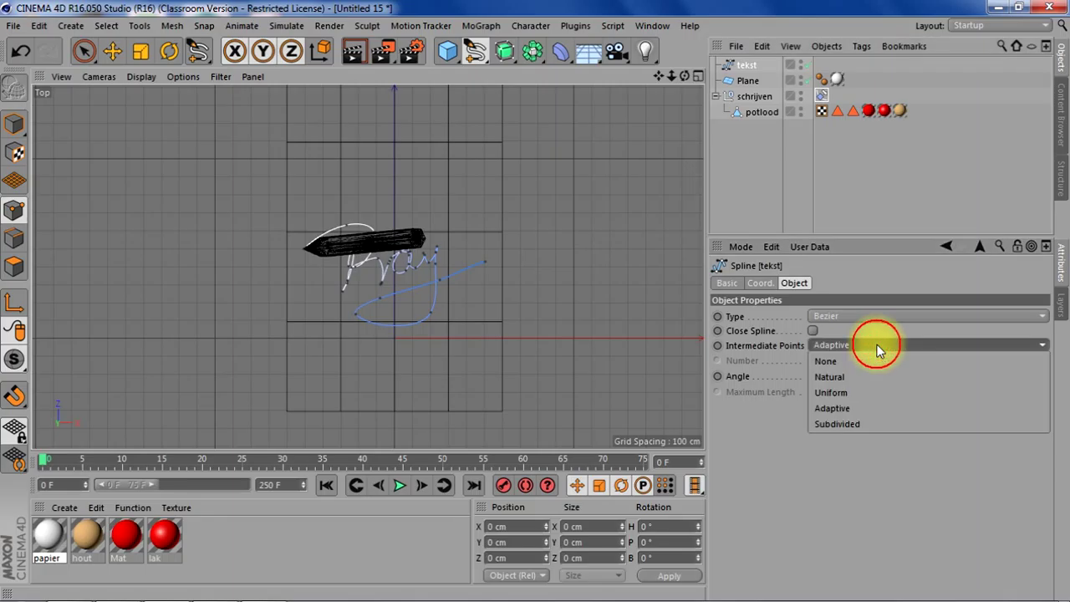
pyautogui.click(855, 393)
pyautogui.doubleClick(838, 360)
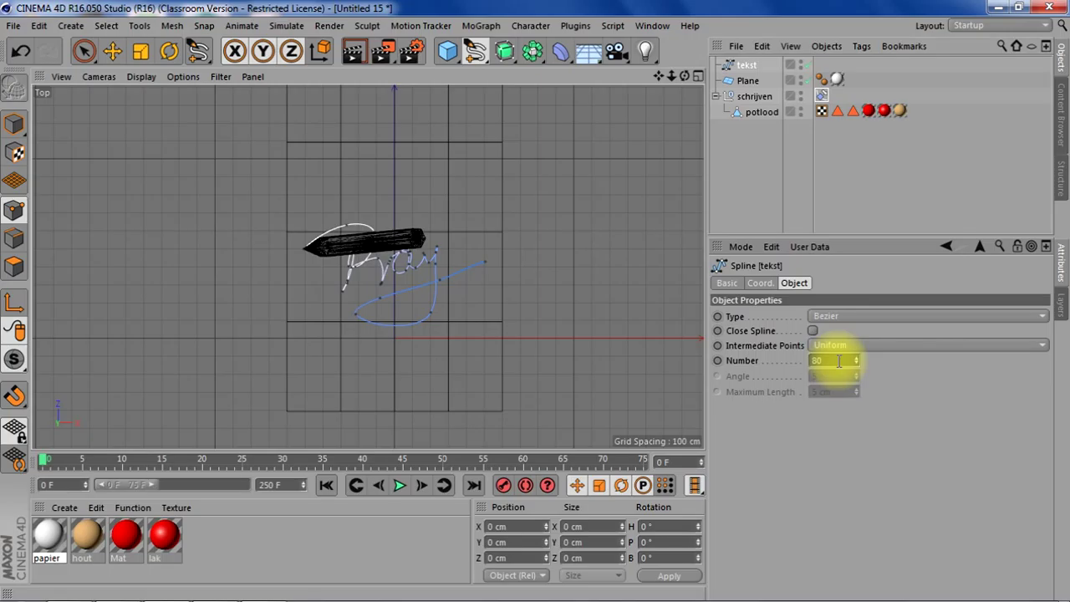
pyautogui.write('80')
pyautogui.press('Return')
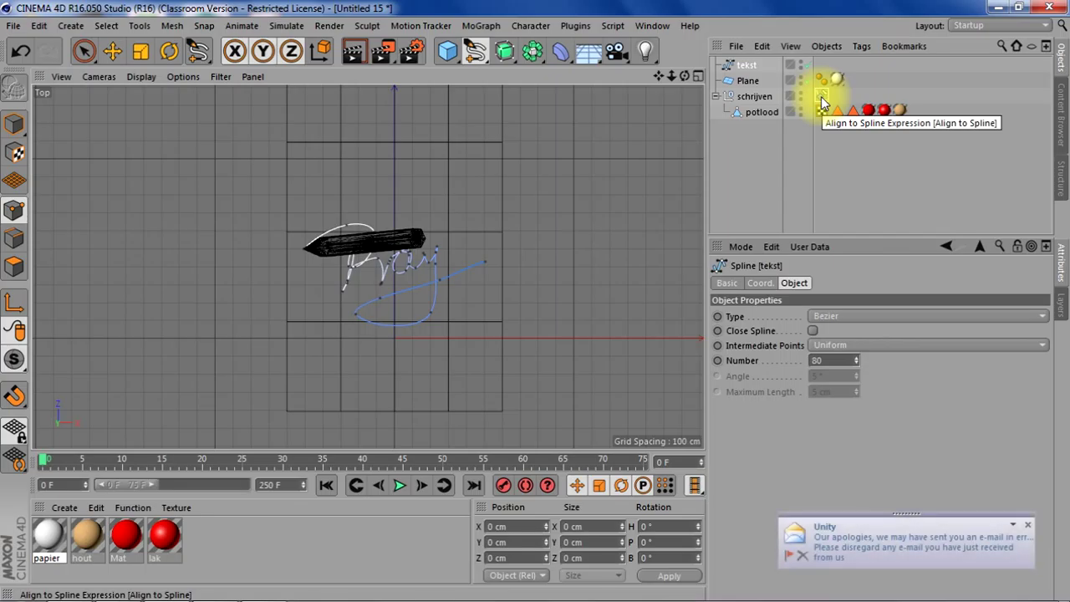
pyautogui.click(1025, 529)
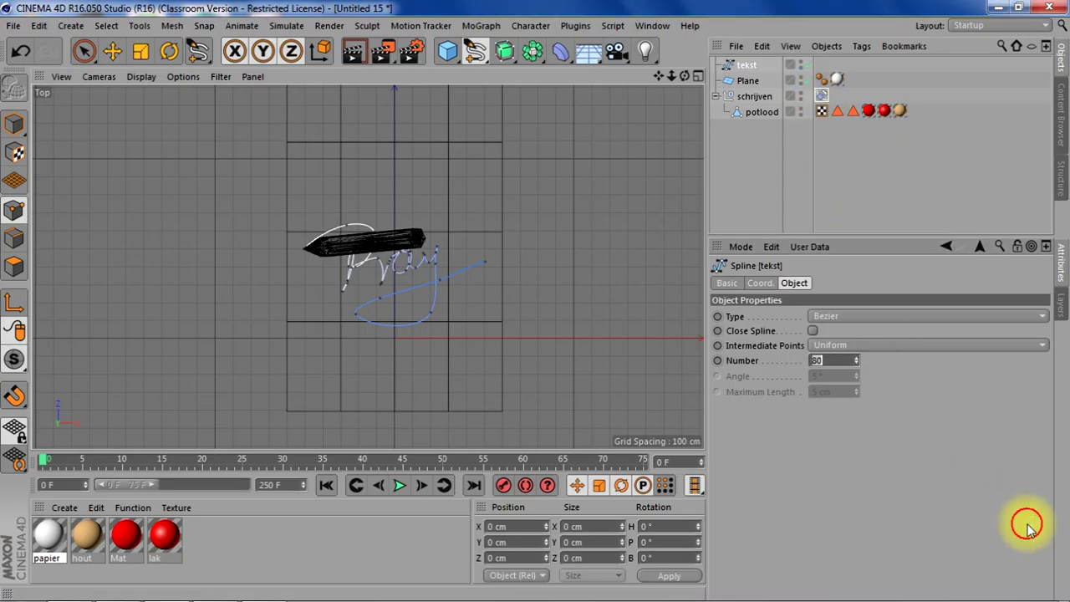
# - Keyframe the Align to Spline tag's Position at 0% on frame 0 and extend the visible timeline range to 250 frames
pyautogui.click(821, 96)
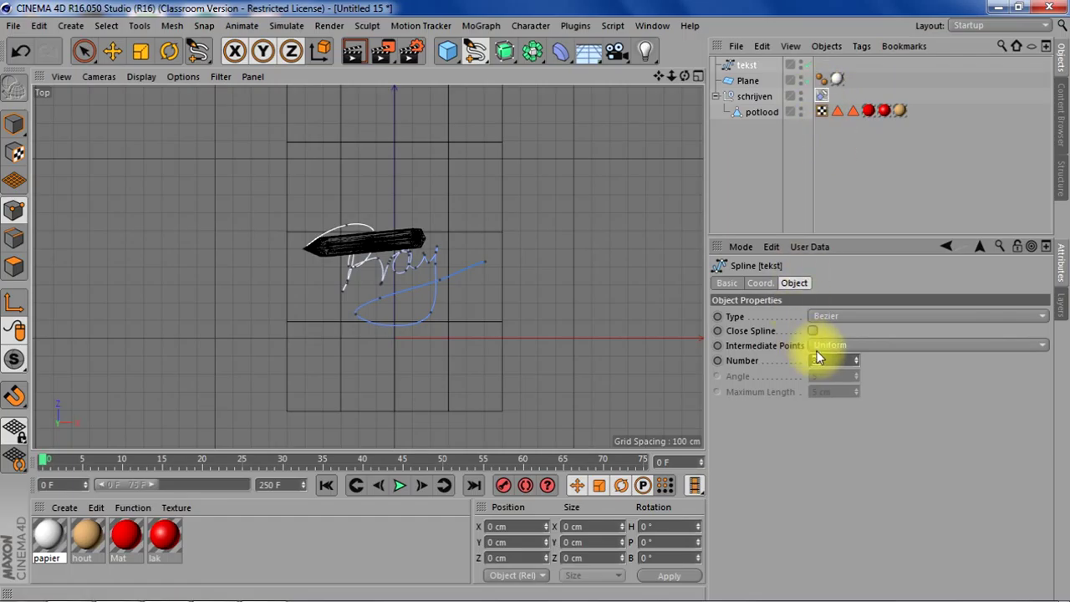
pyautogui.click(821, 96)
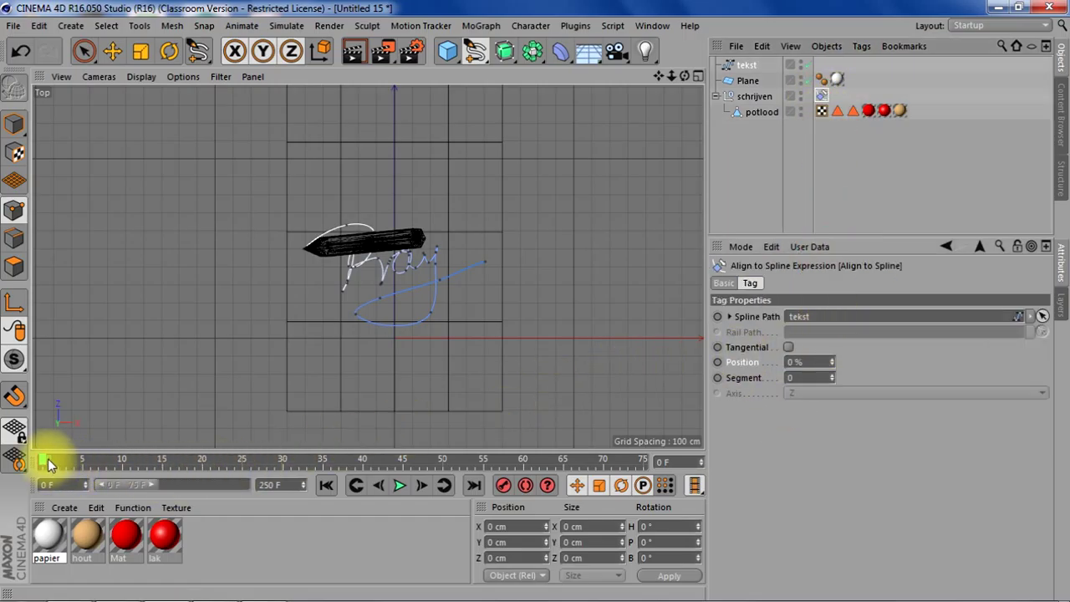
pyautogui.keyDown('ctrl'); pyautogui.click(718, 362); pyautogui.keyUp('ctrl')
pyautogui.moveTo(154, 489); pyautogui.dragTo(266, 495)
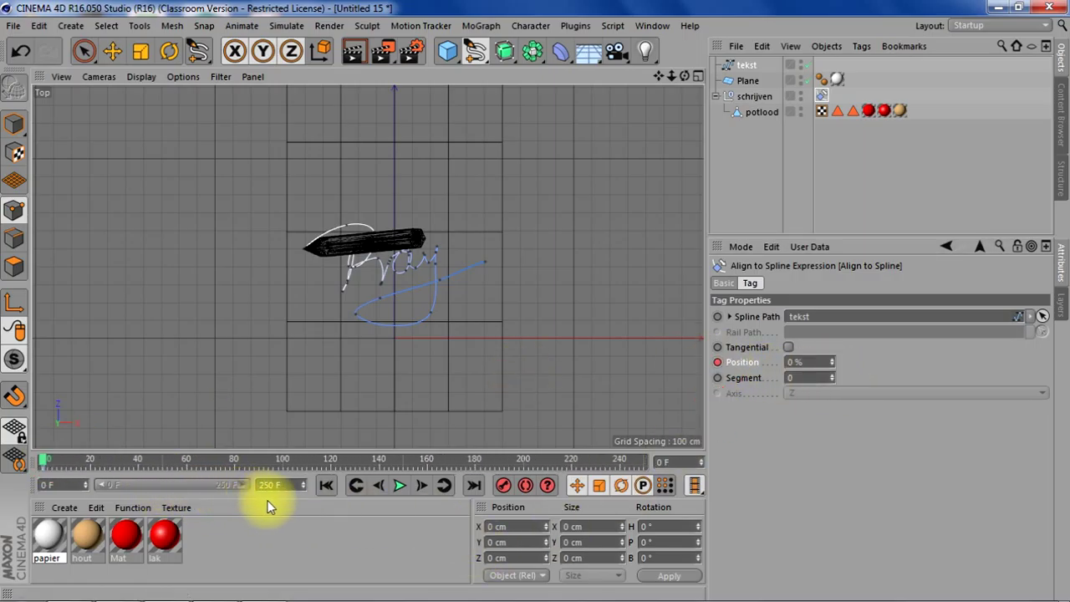
# - Keyframe the Align to Spline tag's Position at 100% on frame 180
pyautogui.click(474, 461)
pyautogui.moveTo(474, 461); pyautogui.dragTo(477, 458)
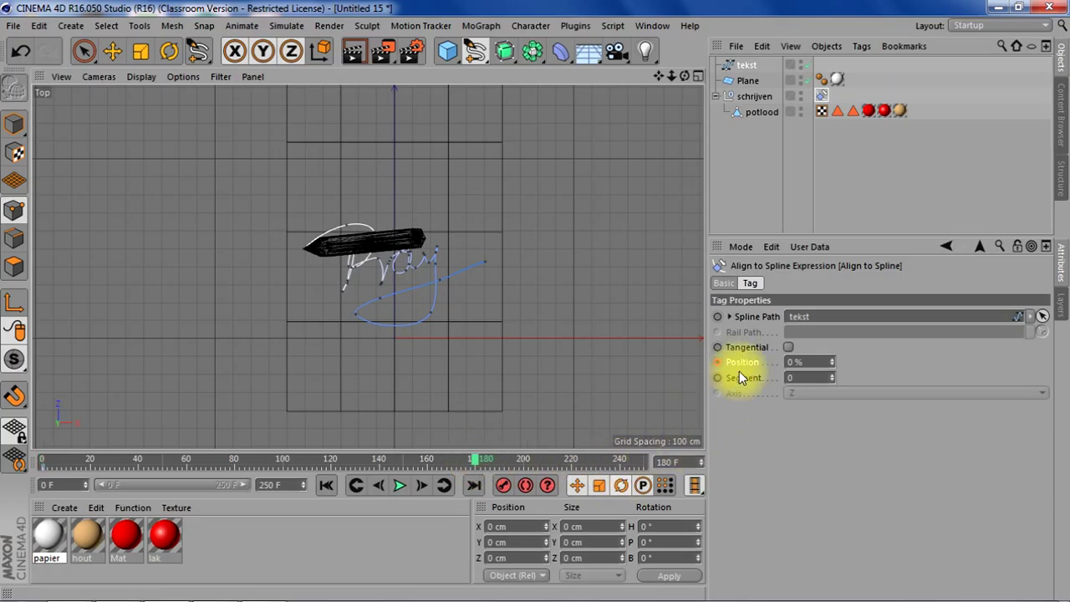
pyautogui.click(810, 362)
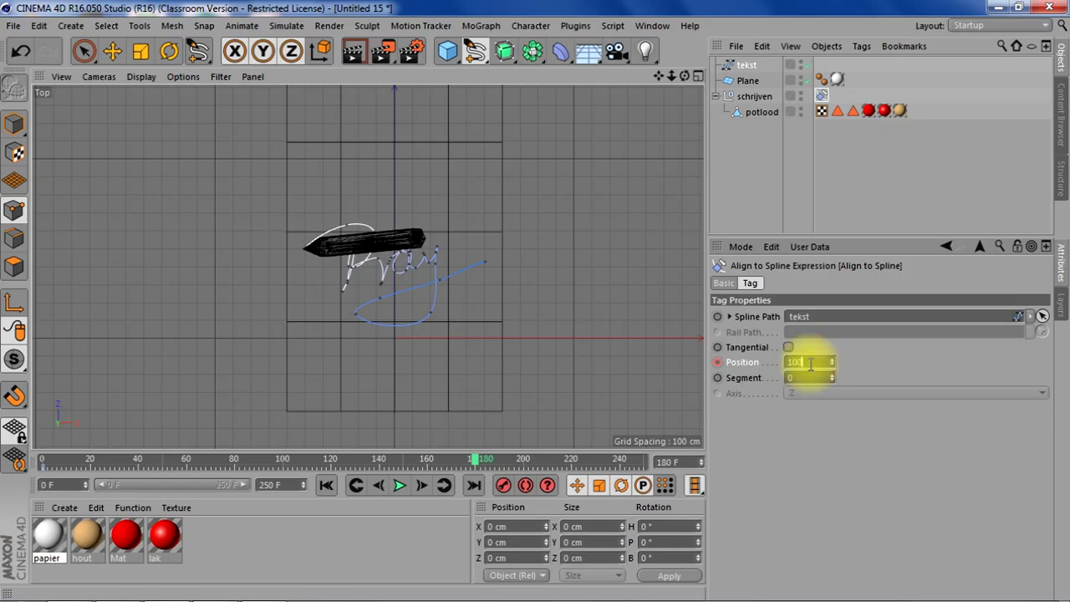
pyautogui.press('Return')
pyautogui.keyDown('ctrl'); pyautogui.click(717, 362); pyautogui.keyUp('ctrl')
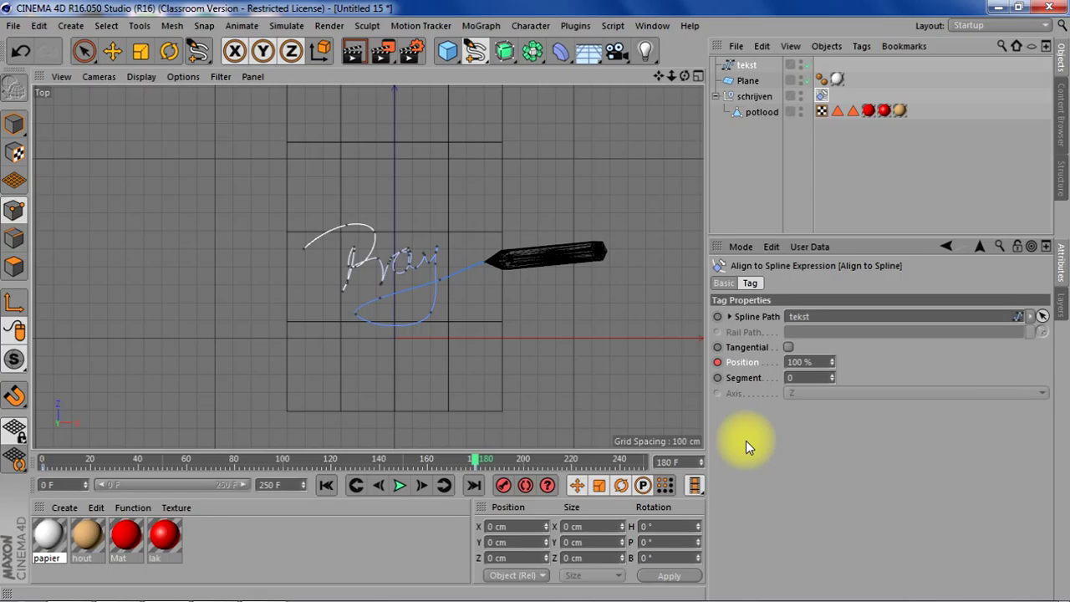
# - Play the animation from the first frame to check how the pencil follows the handwriting, and stop it
pyautogui.click(326, 485)
pyautogui.click(401, 486)
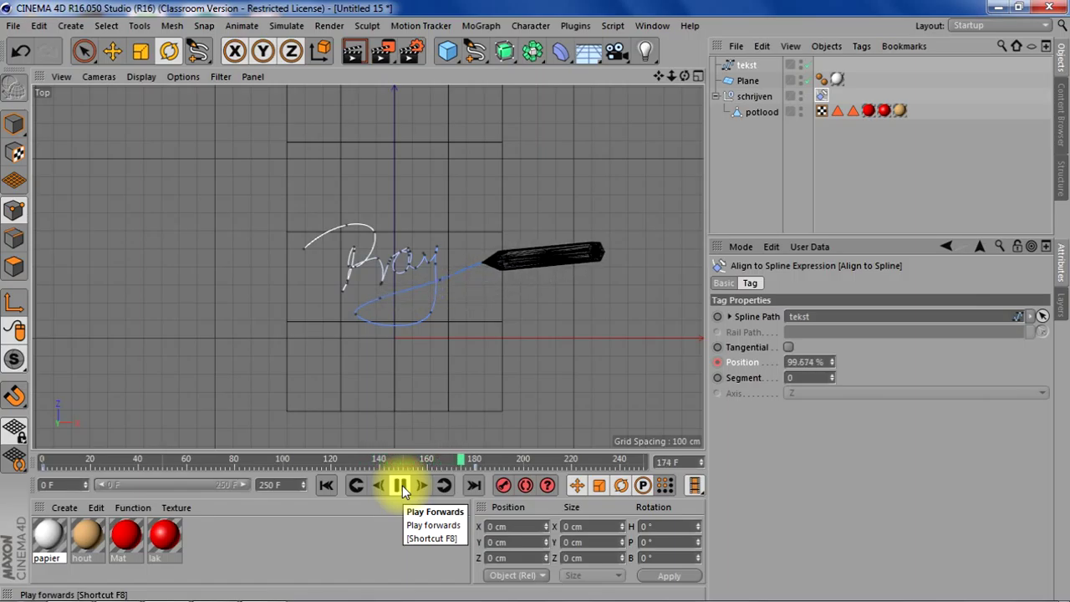
pyautogui.click(403, 485)
# - Set the keys of the Align to Spline Position track to linear interpolation in the Timeline, and close it
pyautogui.hotkey('shift', 'F3')
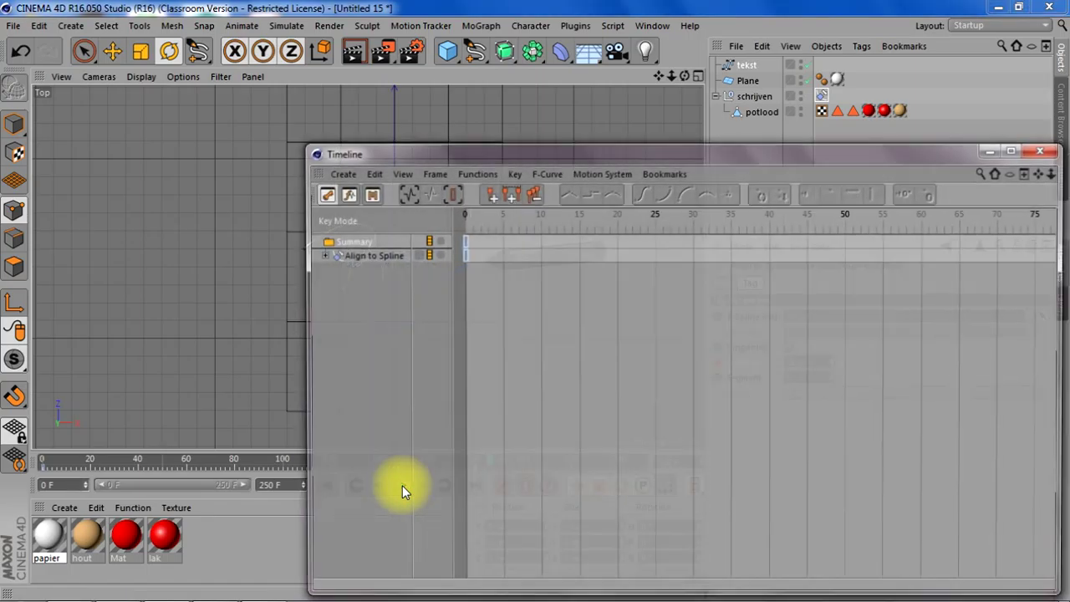
pyautogui.moveTo(531, 149); pyautogui.dragTo(365, 89)
pyautogui.click(148, 186)
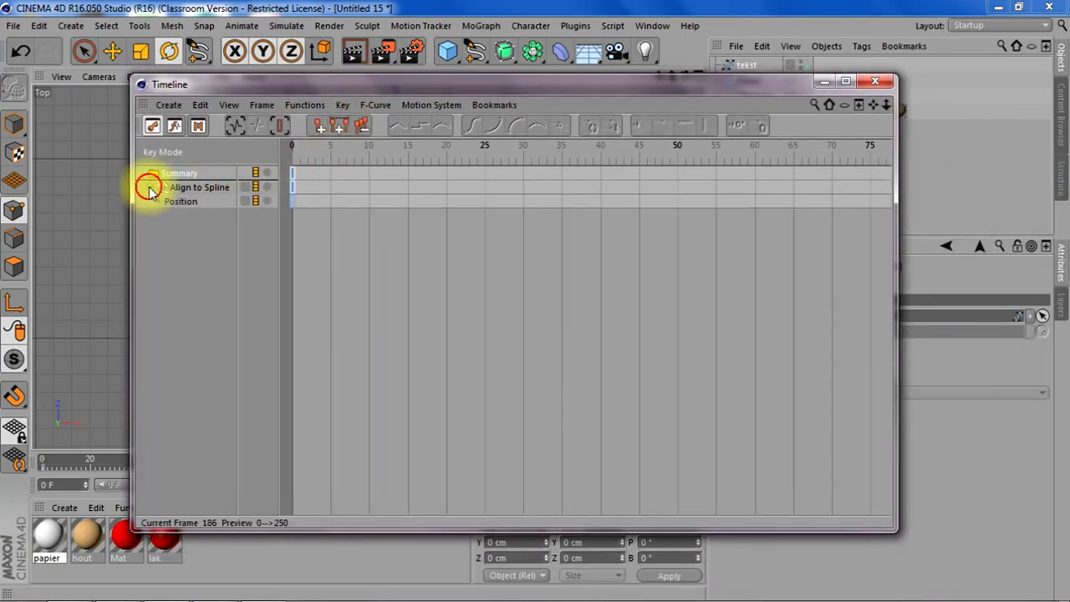
pyautogui.click(189, 201)
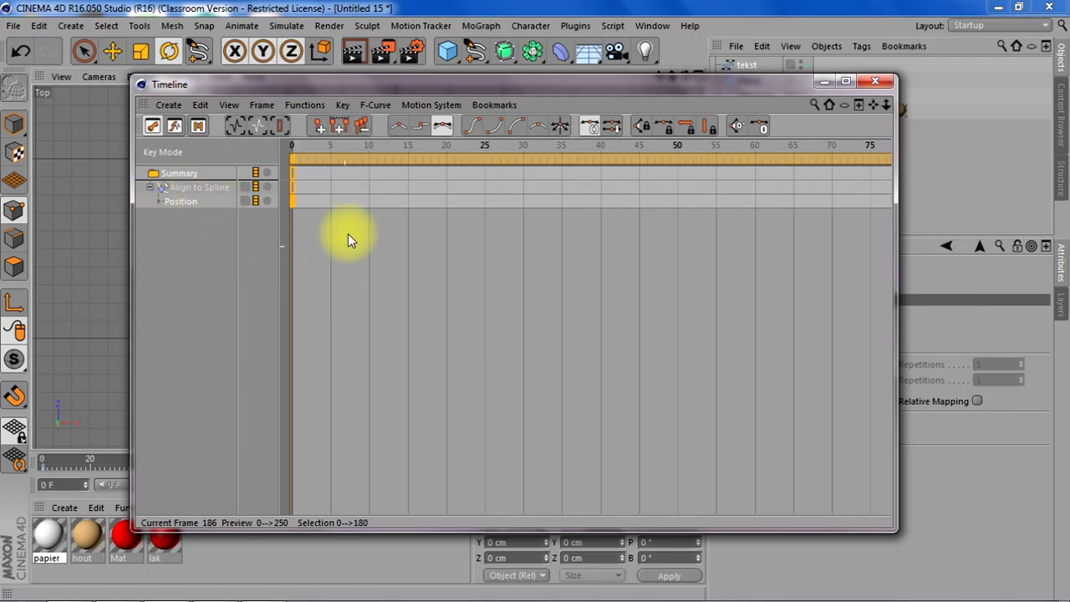
pyautogui.click(399, 125)
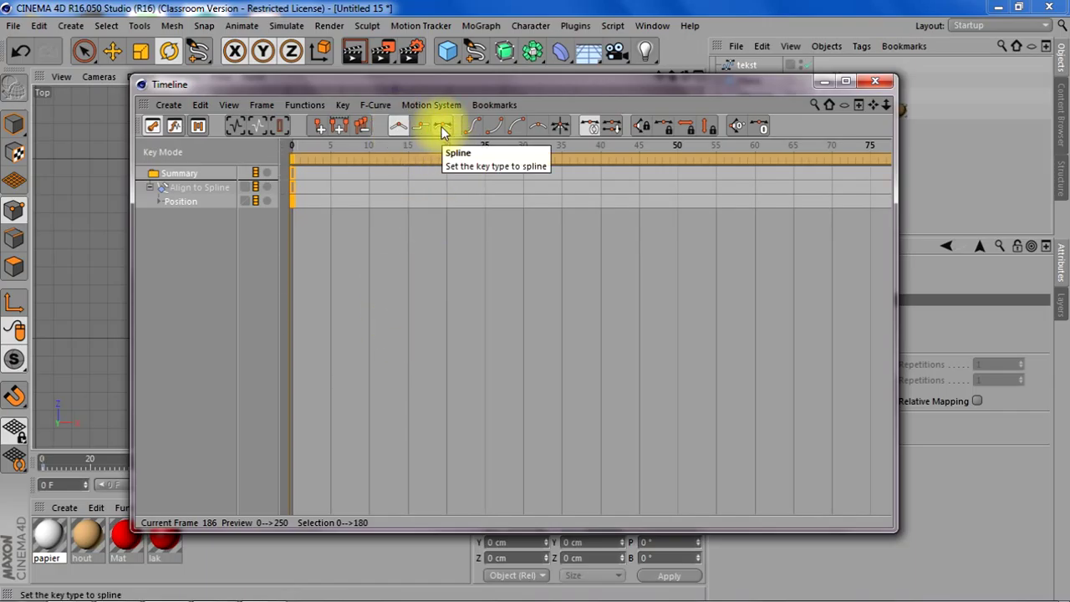
pyautogui.click(874, 81)
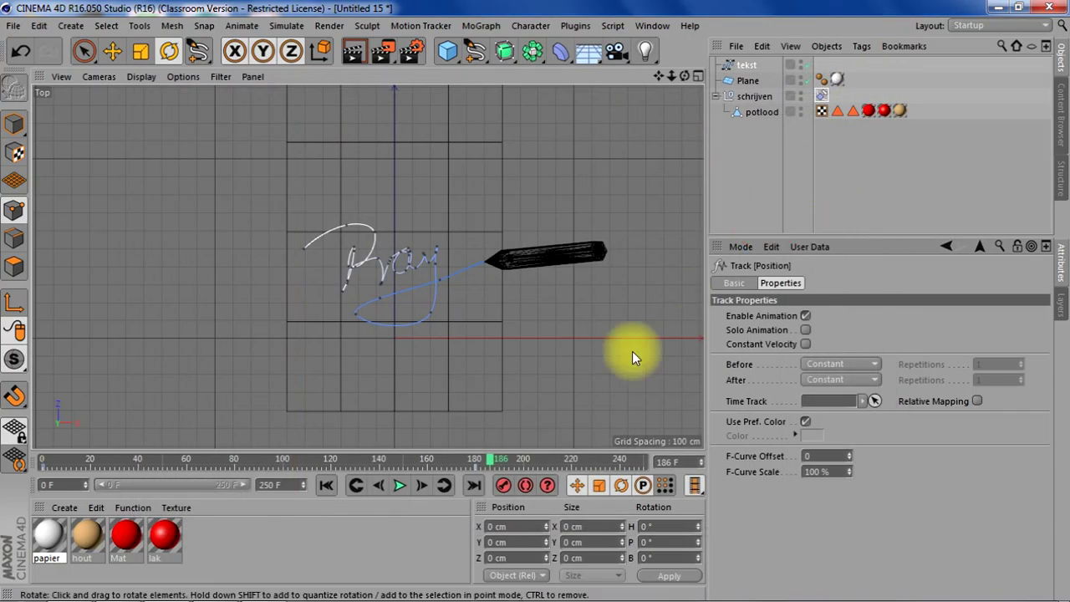
# - Replay the animation to check the pencil's constant writing speed, and return to frame 0
pyautogui.click(327, 485)
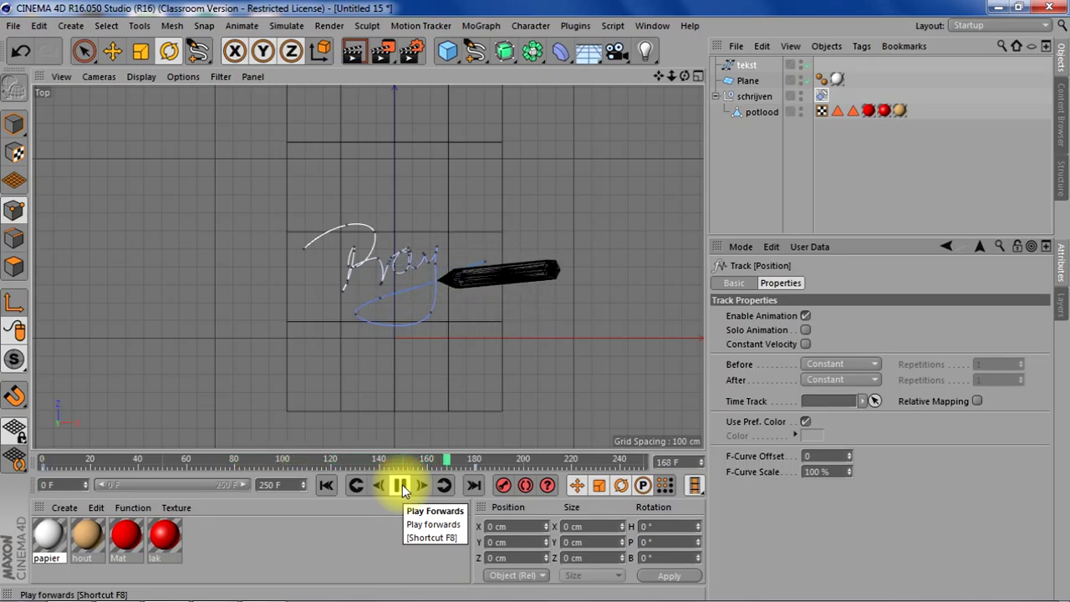
pyautogui.click(399, 485)
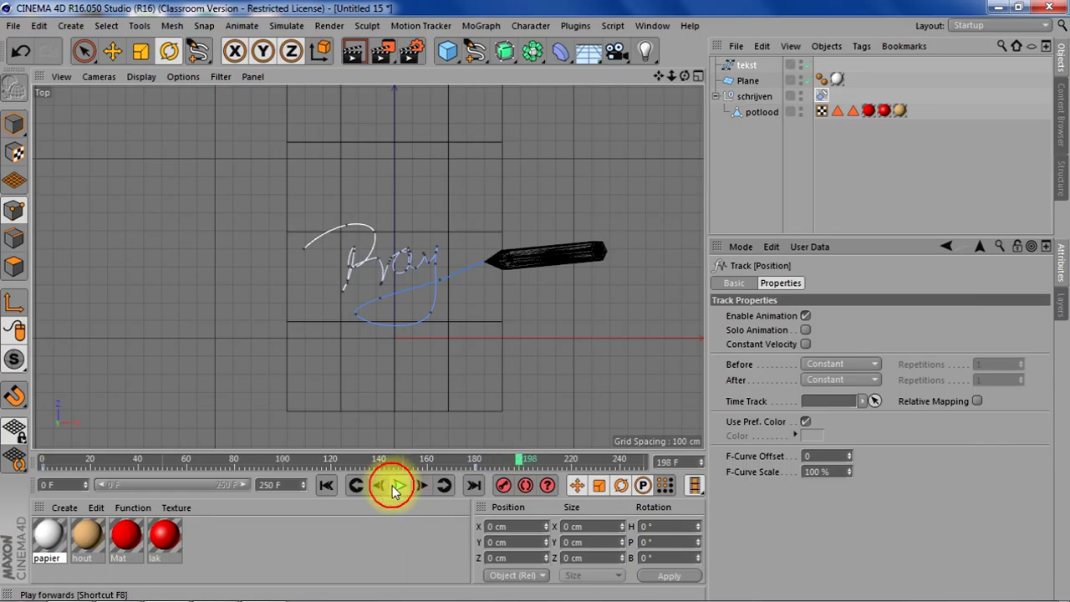
pyautogui.click(326, 485)
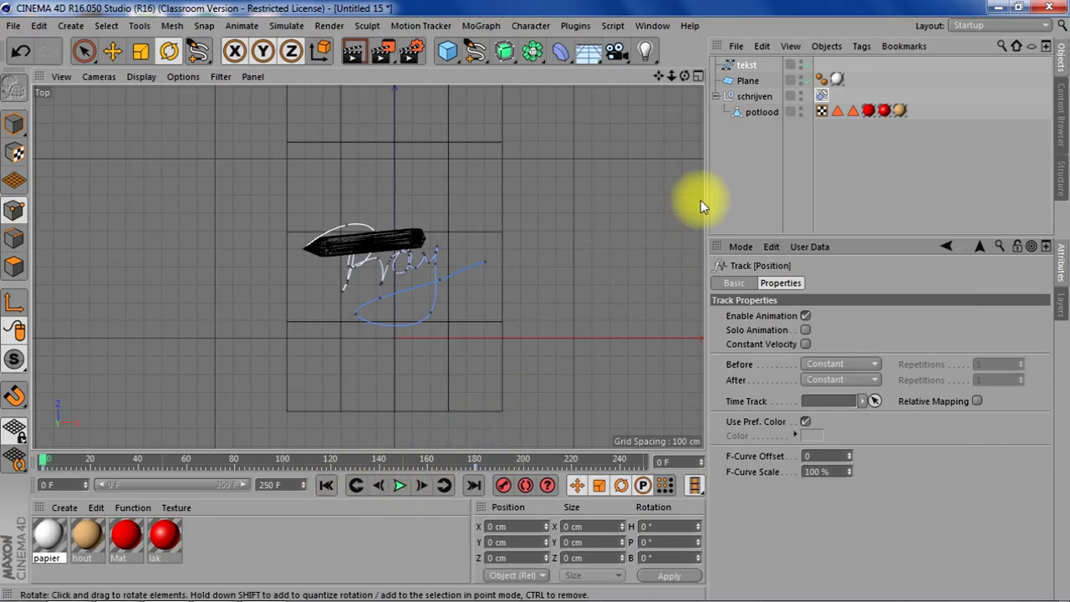
# - Raise the paper plane vertically in the perspective view to about the height of the handwriting spline and pencil tip
pyautogui.press('F1')
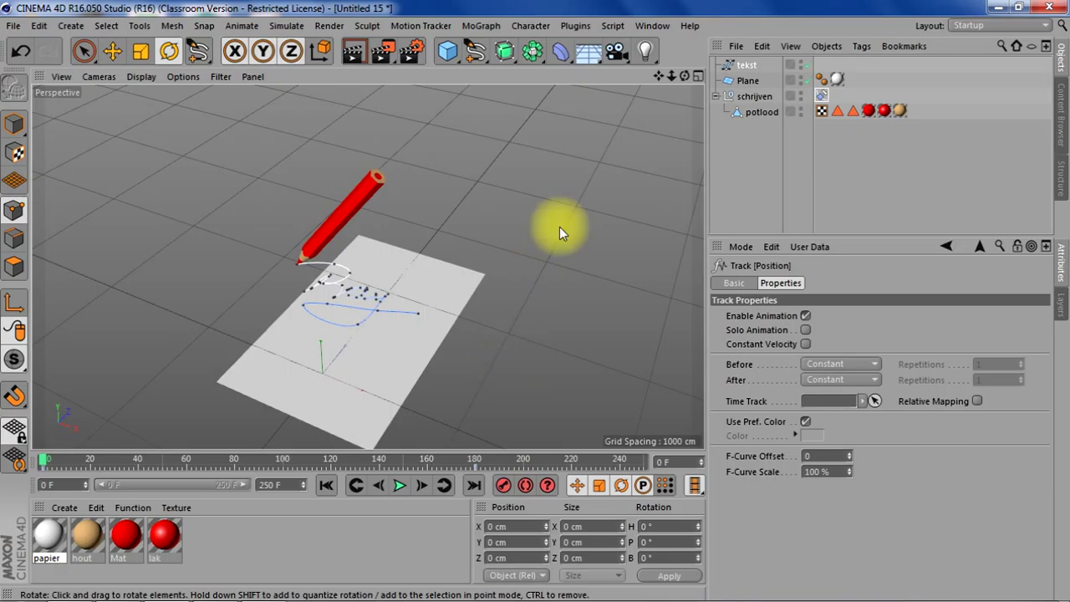
pyautogui.moveTo(684, 76)
pyautogui.mouseDown()
pyautogui.moveTo(684, 119)
pyautogui.moveTo(662, 87)
pyautogui.mouseUp()
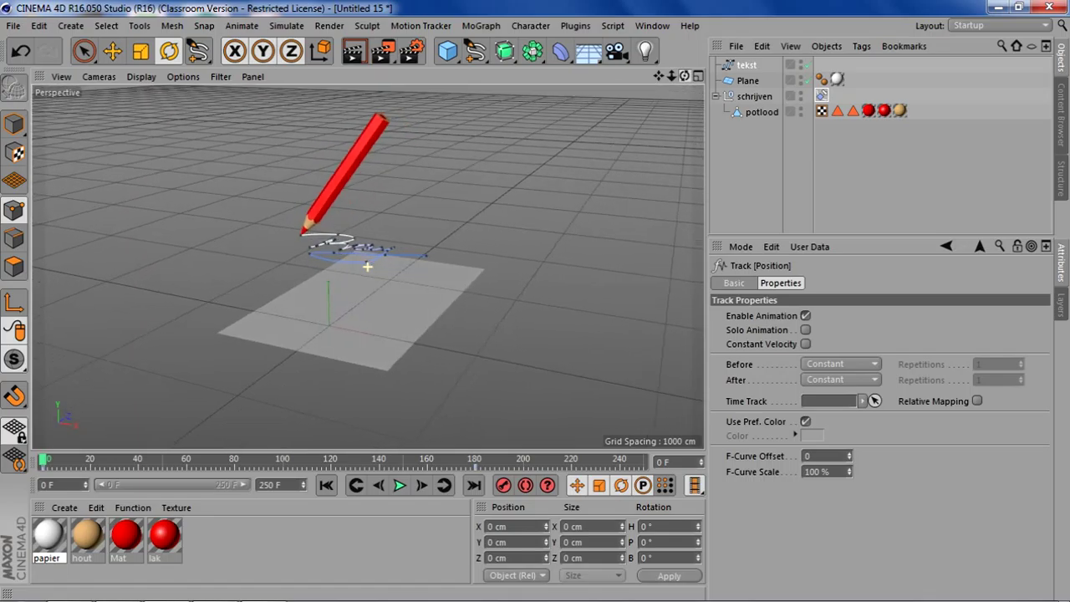
pyautogui.click(750, 79)
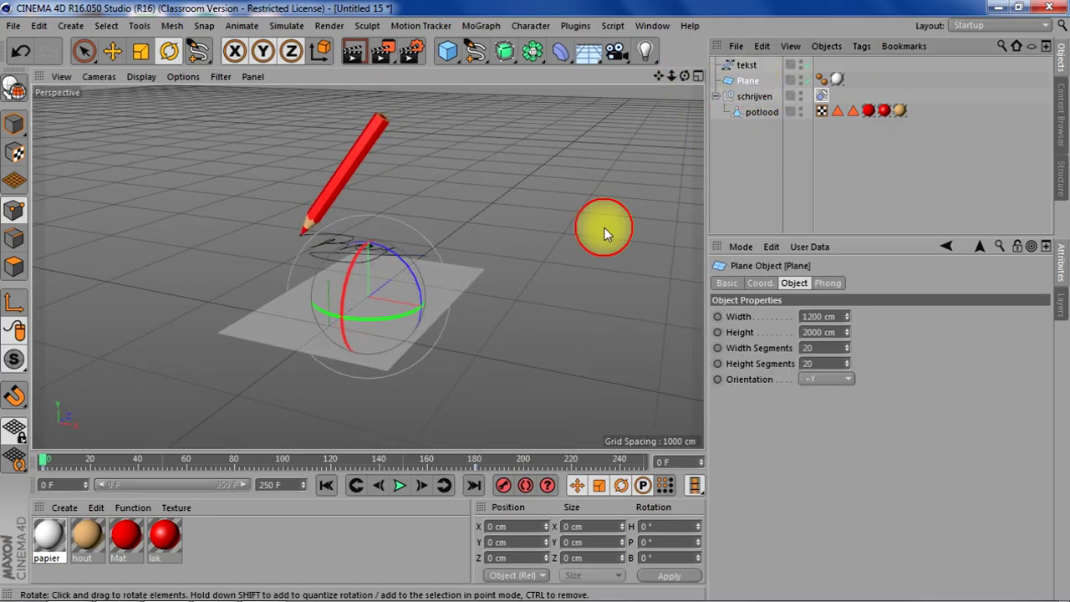
pyautogui.press('e')
pyautogui.moveTo(378, 271); pyautogui.dragTo(363, 148)
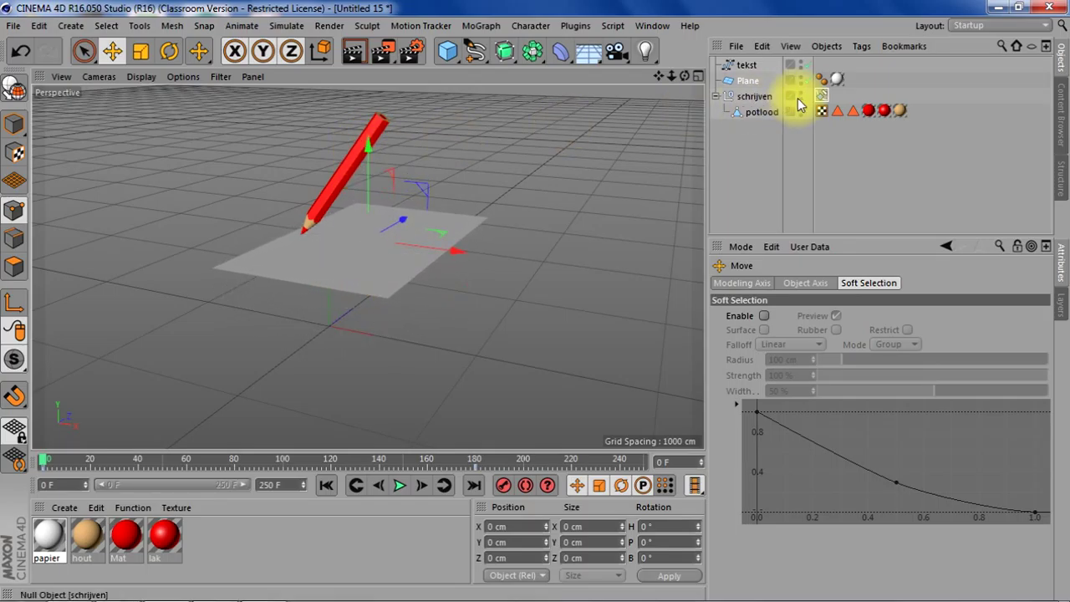
# - Copy the tekst spline's Y position of 434.339 cm to the Plane's Y position so the paper matches the handwriting's height
pyautogui.click(744, 65)
pyautogui.click(760, 282)
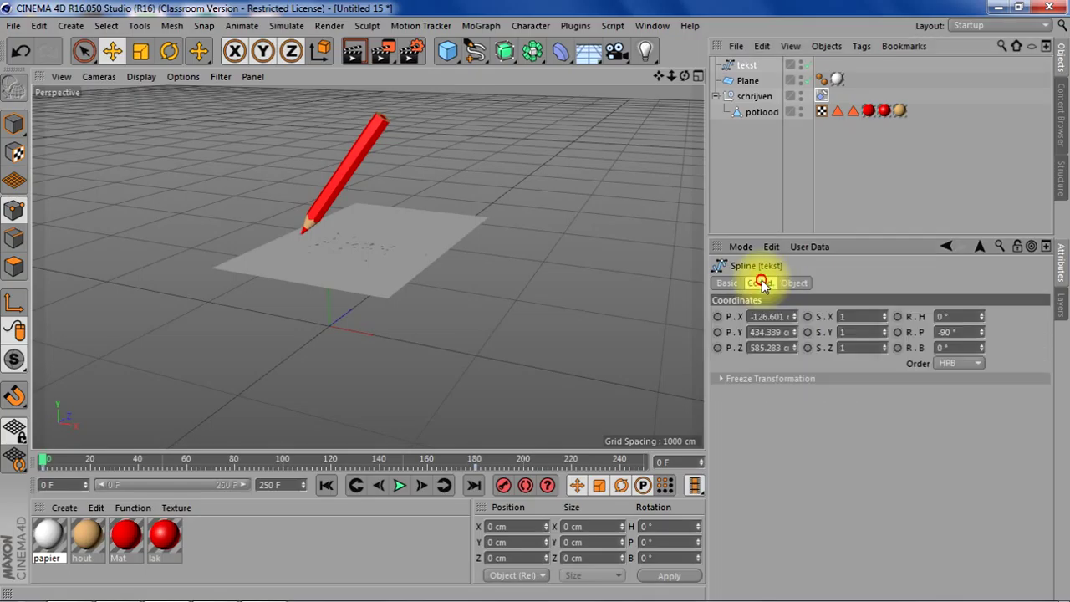
pyautogui.click(770, 332)
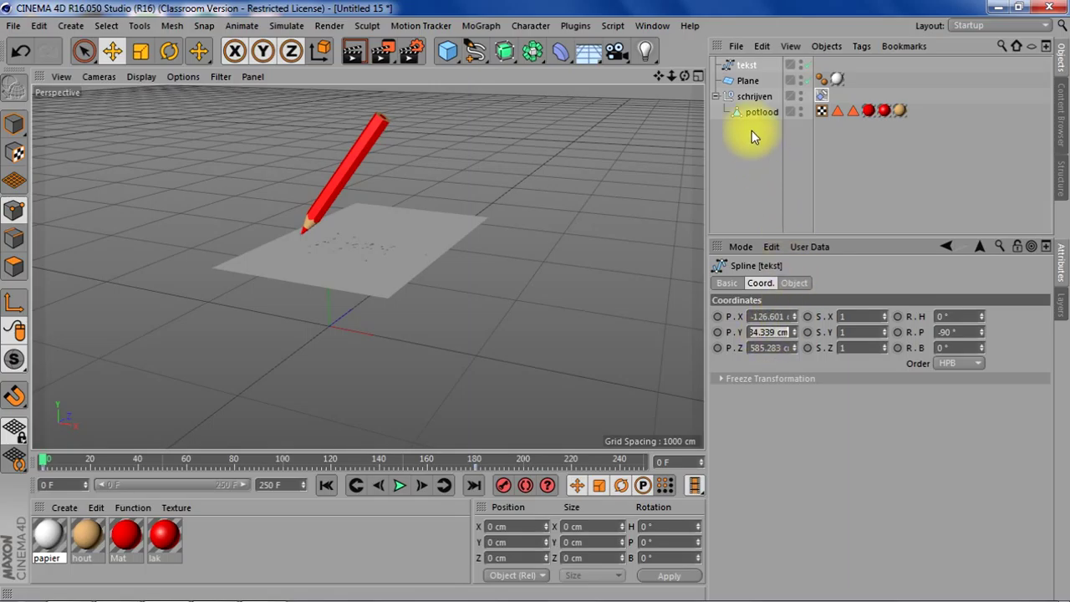
pyautogui.click(747, 80)
pyautogui.click(765, 332)
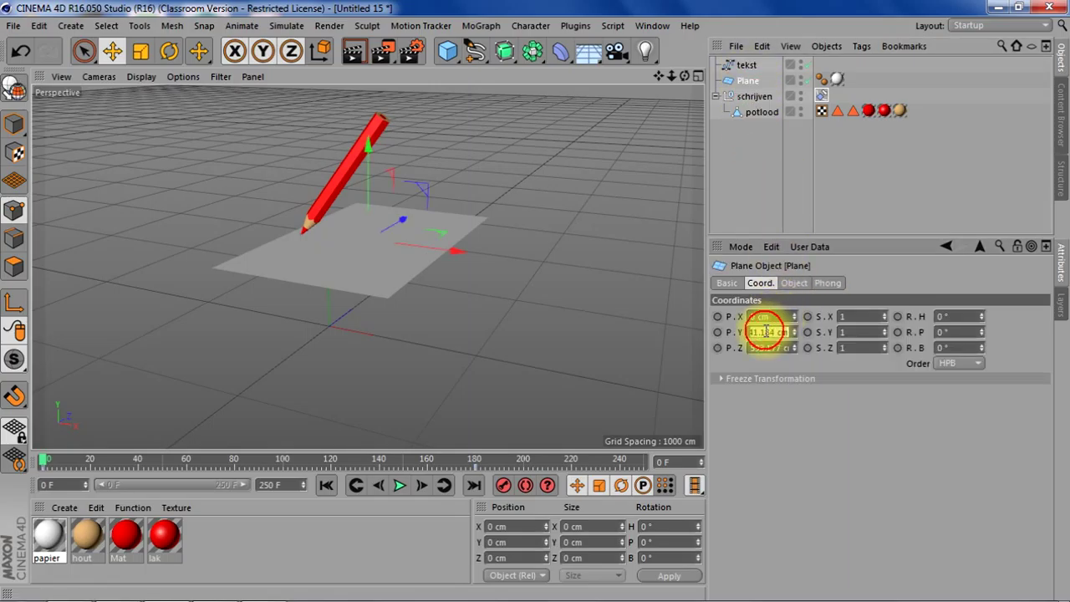
pyautogui.write('34.339 cm')
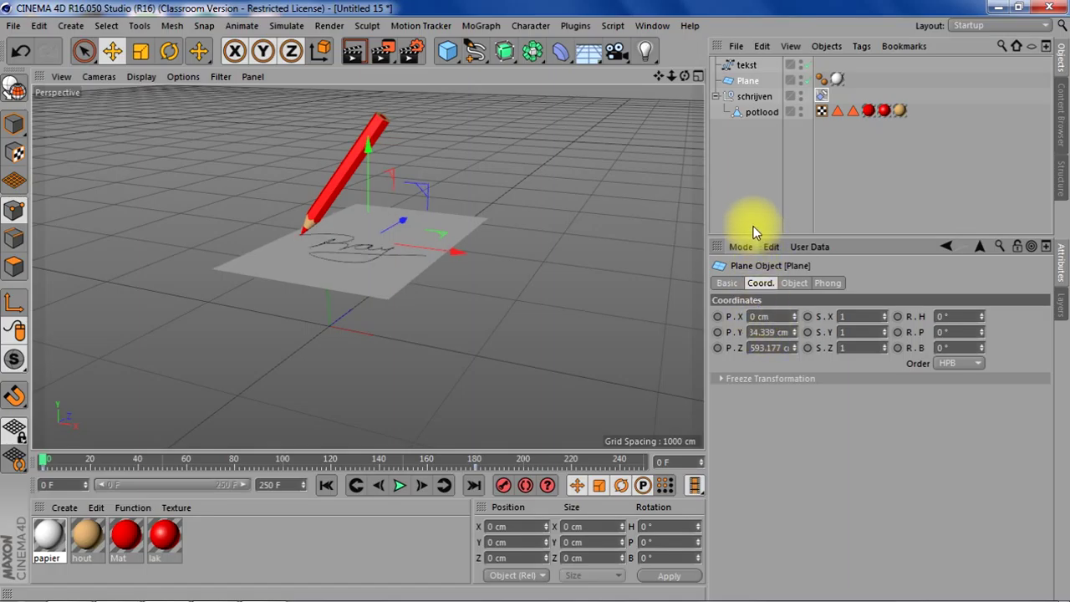
pyautogui.click(751, 198)
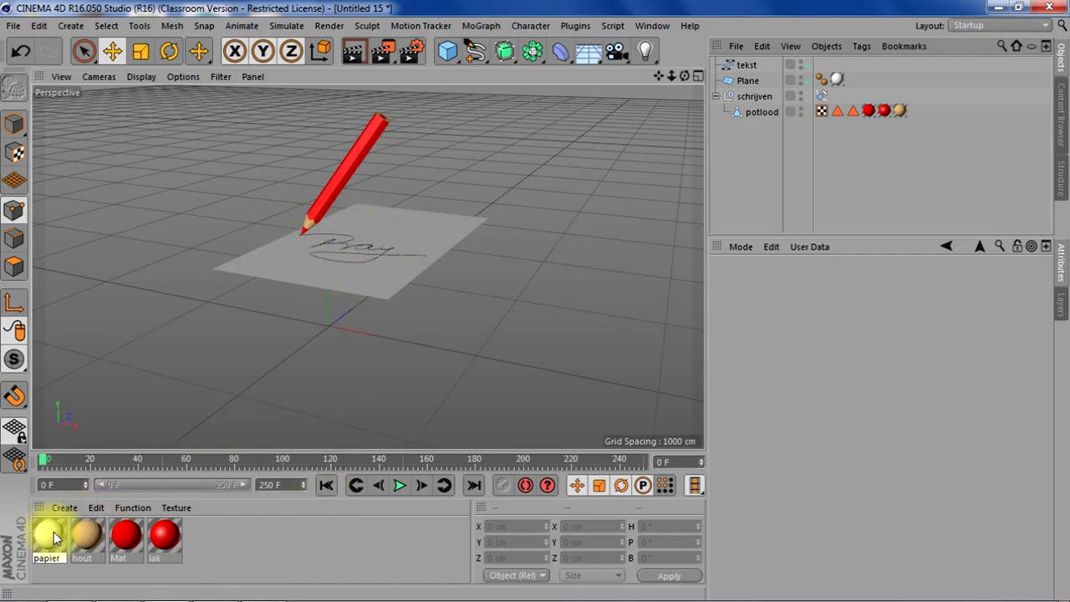
# - Create a Sketch Material and apply it to the tekst spline
pyautogui.click(65, 507)
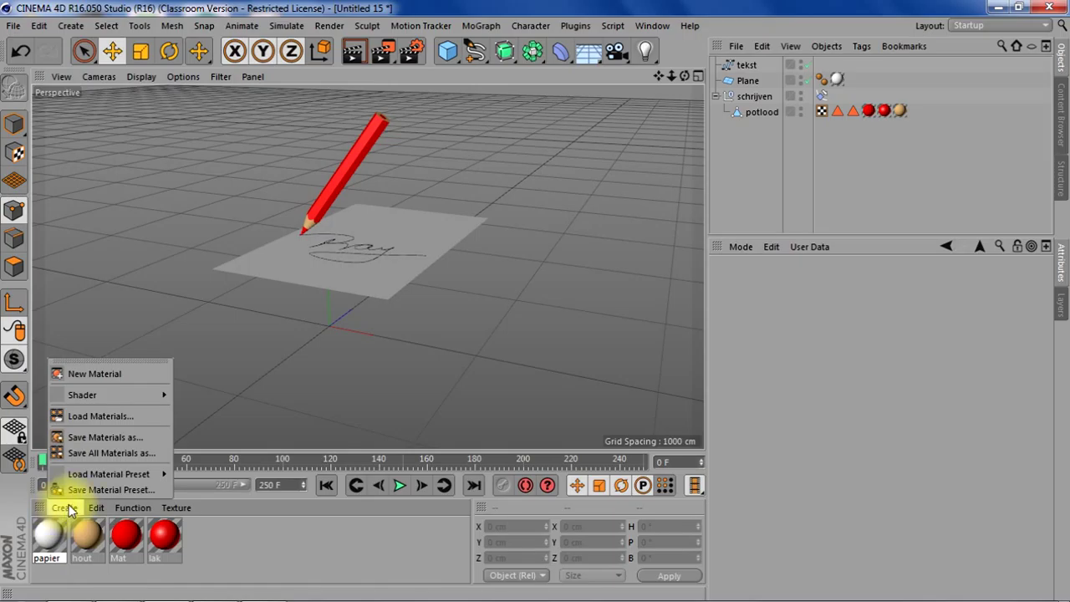
pyautogui.moveTo(150, 391)
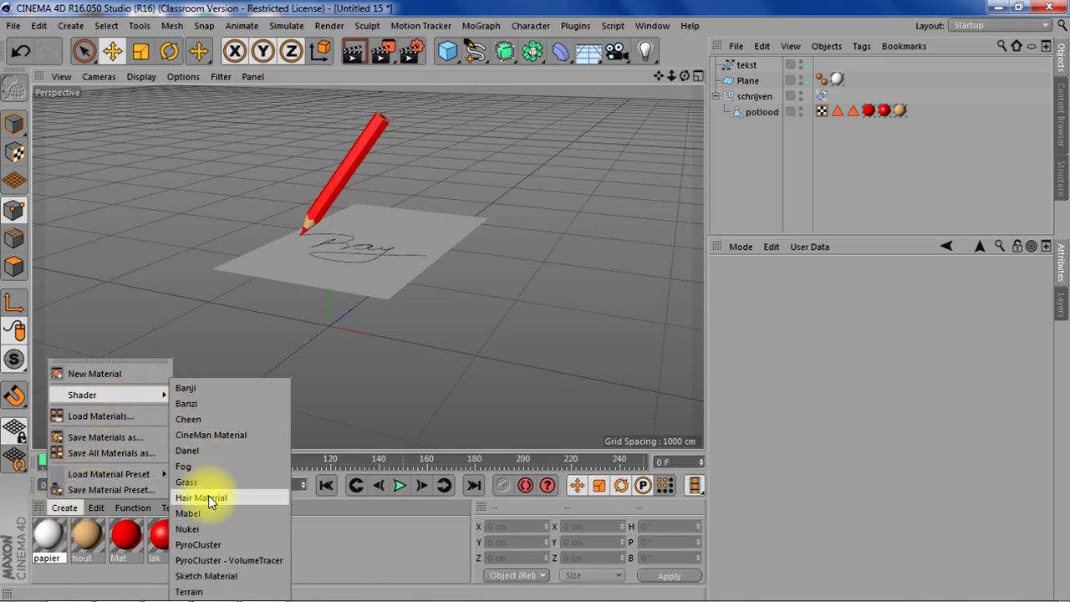
pyautogui.click(206, 576)
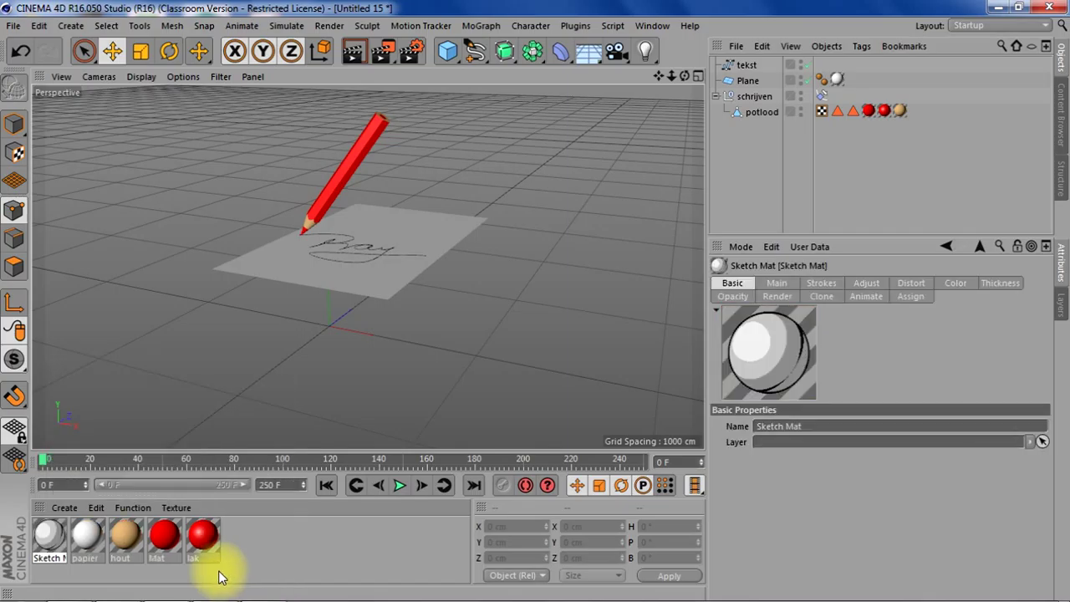
pyautogui.moveTo(43, 535)
pyautogui.mouseDown()
pyautogui.moveTo(487, 272)
pyautogui.moveTo(743, 53)
pyautogui.moveTo(746, 65)
pyautogui.mouseUp()
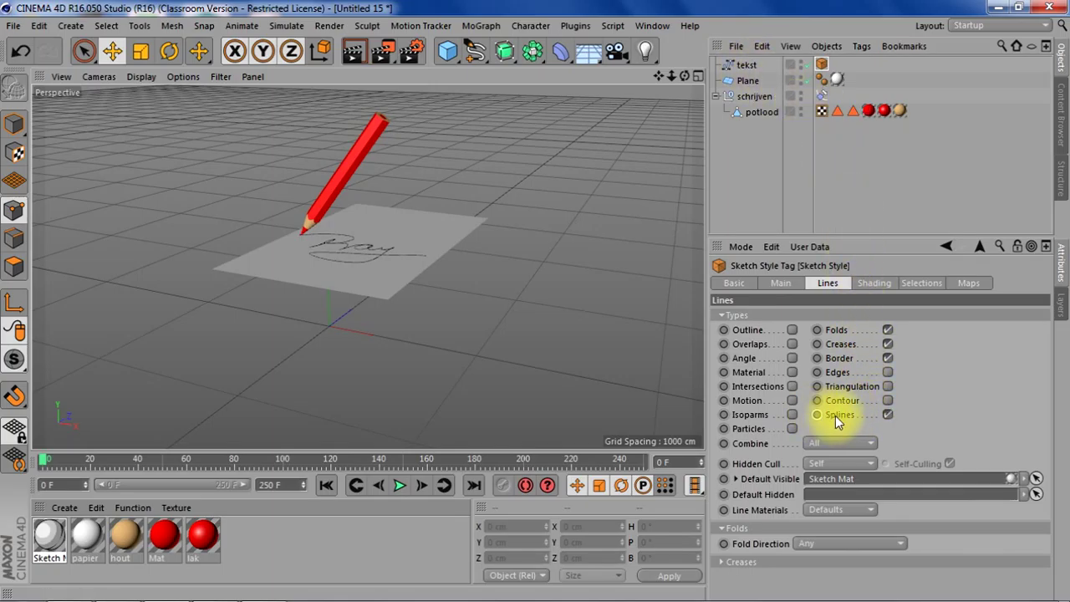
# - Disable the Border, Creases and Folds line types in the spline's Sketch Style tag, keeping only Splines enabled
pyautogui.click(888, 358)
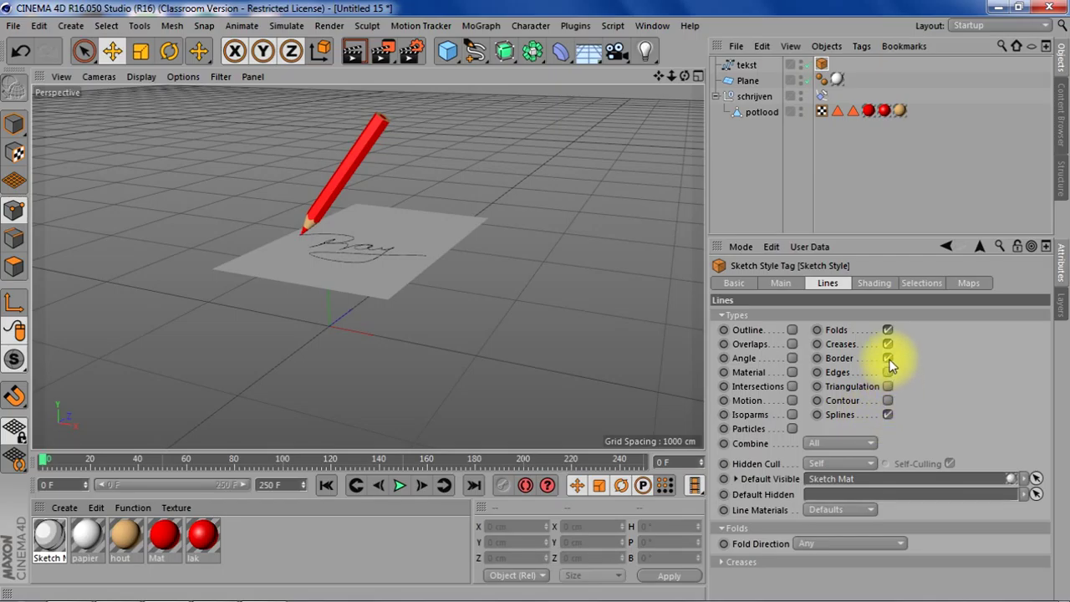
pyautogui.click(888, 344)
pyautogui.click(888, 331)
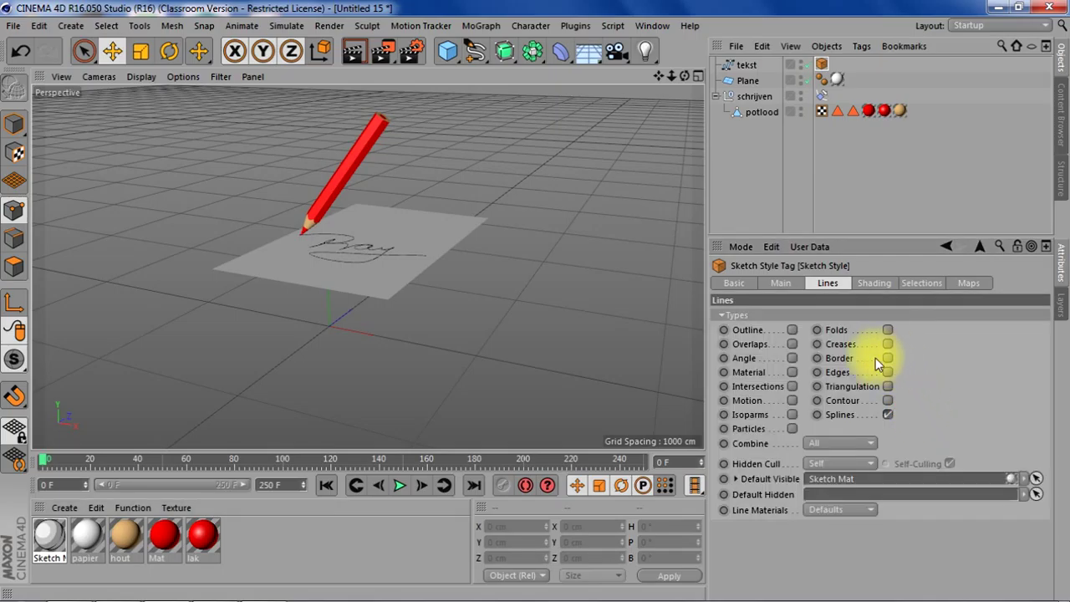
# - Set the Sketch and Toon shading background to Off in the Render Settings
pyautogui.click(412, 54)
pyautogui.moveTo(432, 11); pyautogui.dragTo(446, 87)
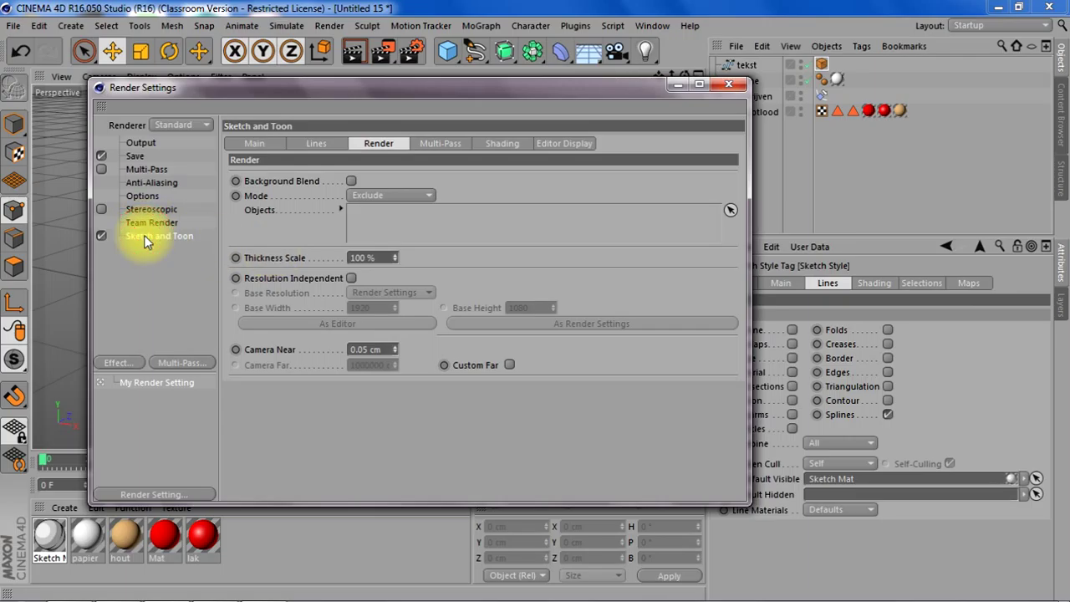
pyautogui.click(505, 144)
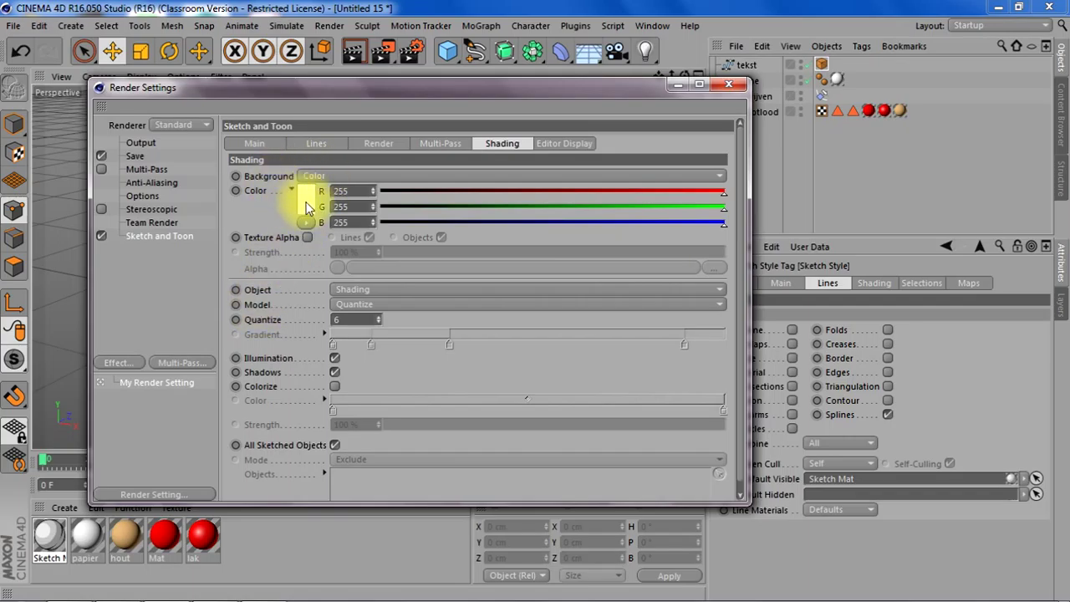
pyautogui.click(326, 176)
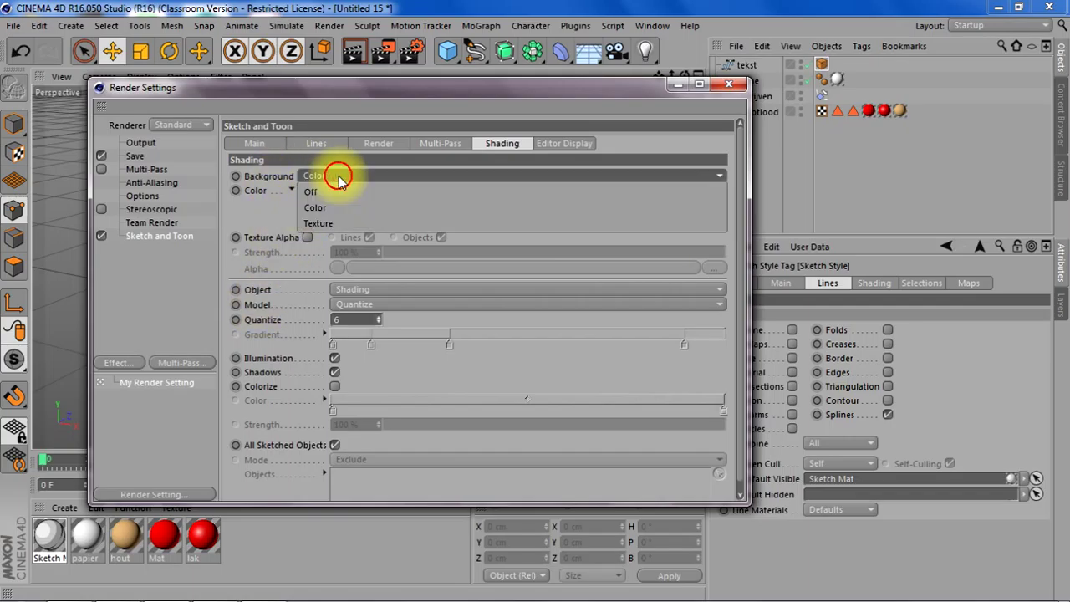
pyautogui.click(332, 192)
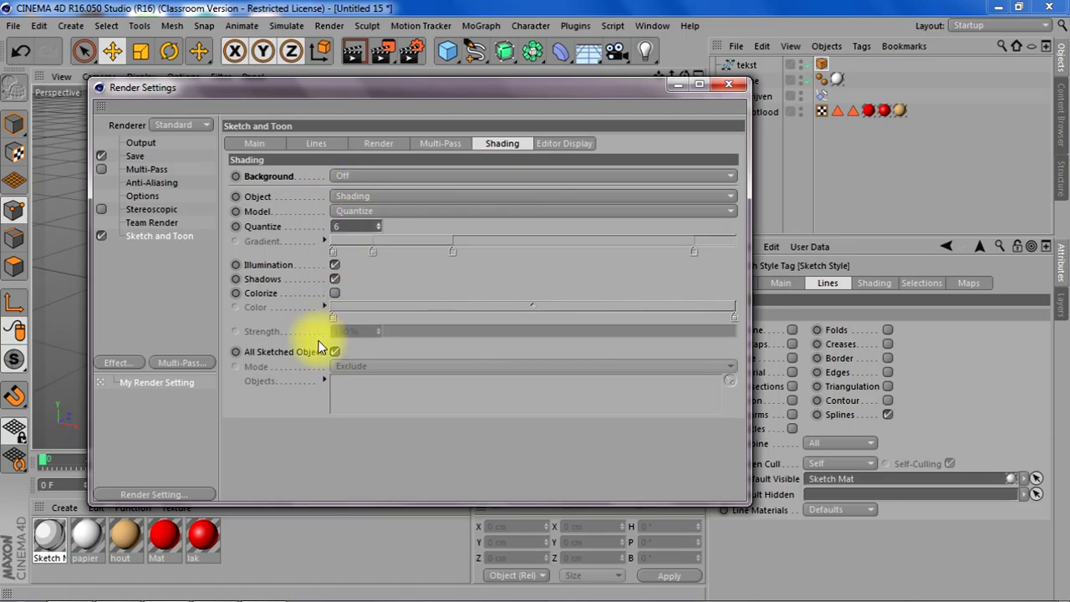
pyautogui.moveTo(561, 90); pyautogui.dragTo(526, 92)
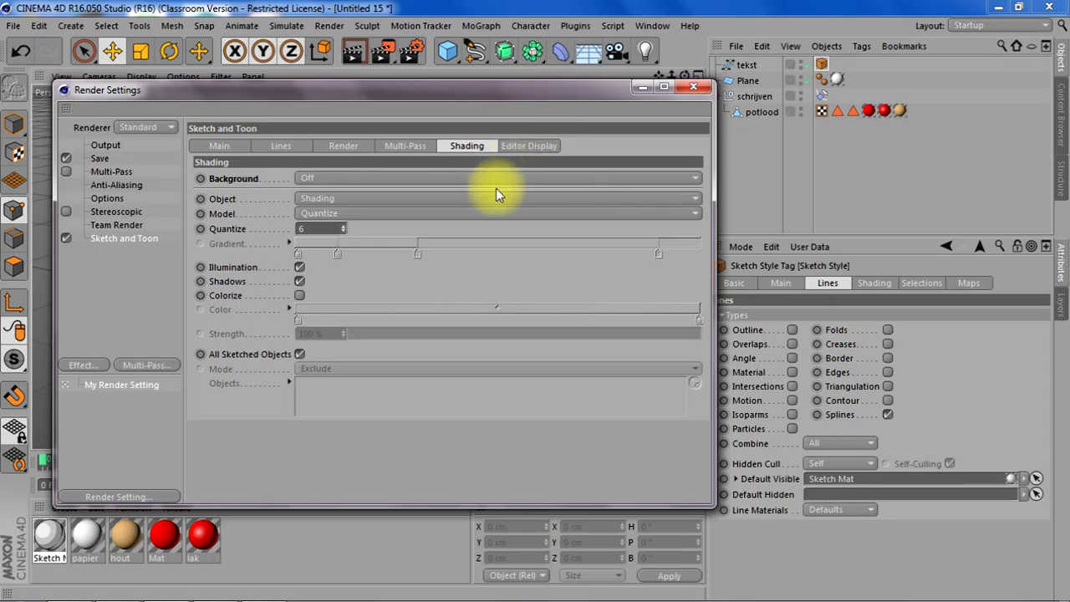
# - Exclude potlood and Plane from the Sketch and Toon rendering, and close the Render Settings
pyautogui.click(345, 145)
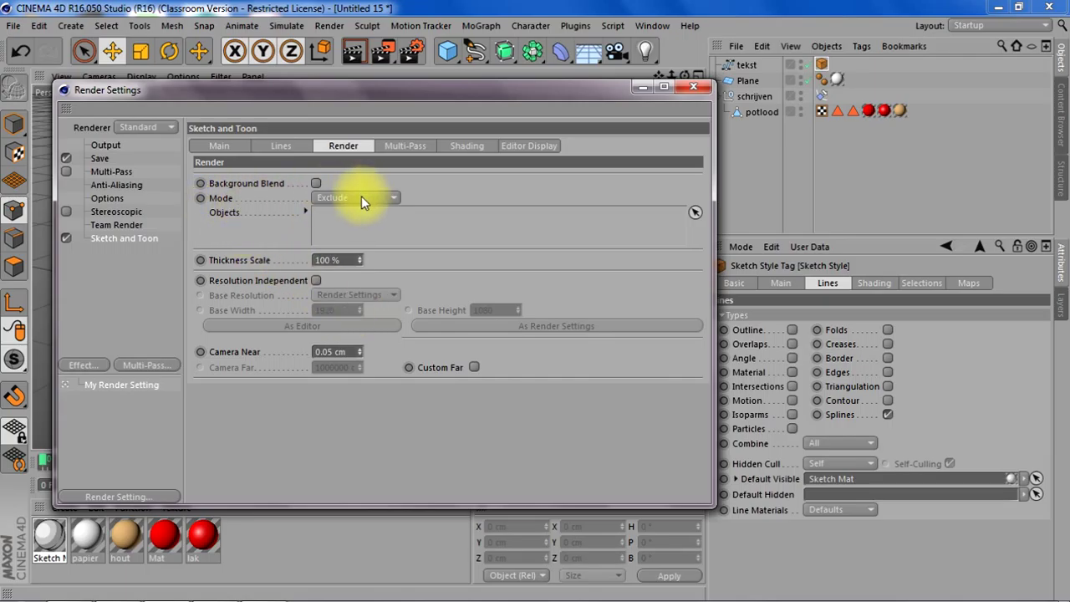
pyautogui.moveTo(762, 111); pyautogui.dragTo(513, 218)
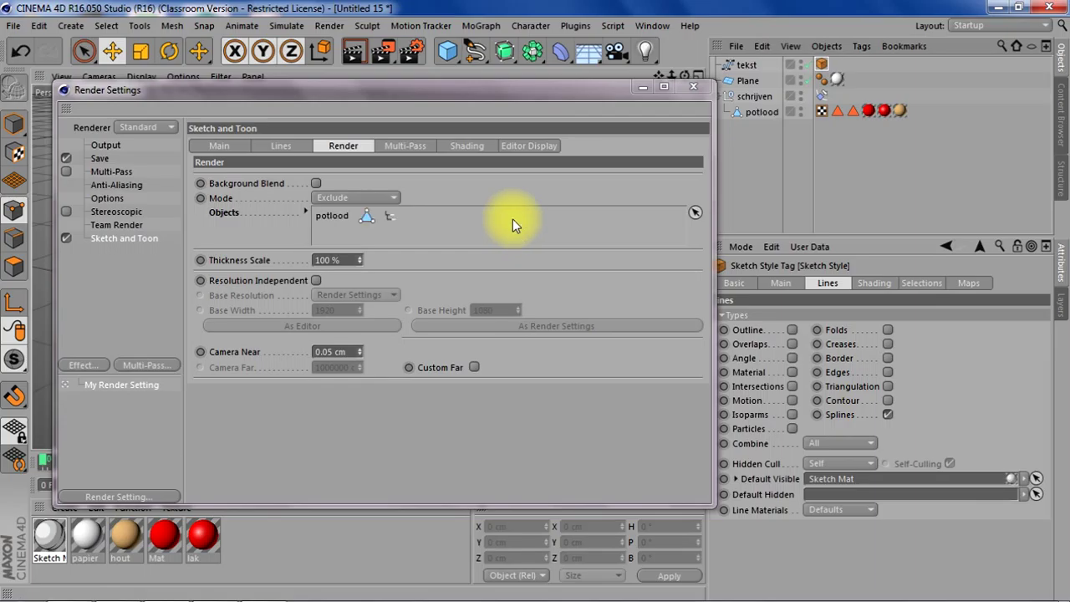
pyautogui.moveTo(746, 82); pyautogui.dragTo(475, 244)
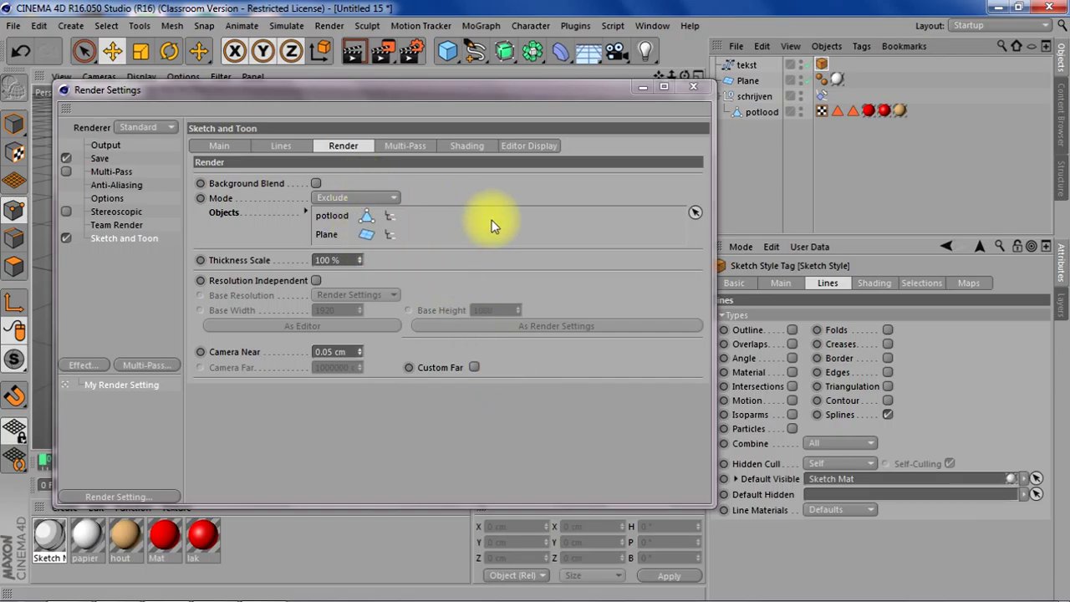
pyautogui.click(693, 87)
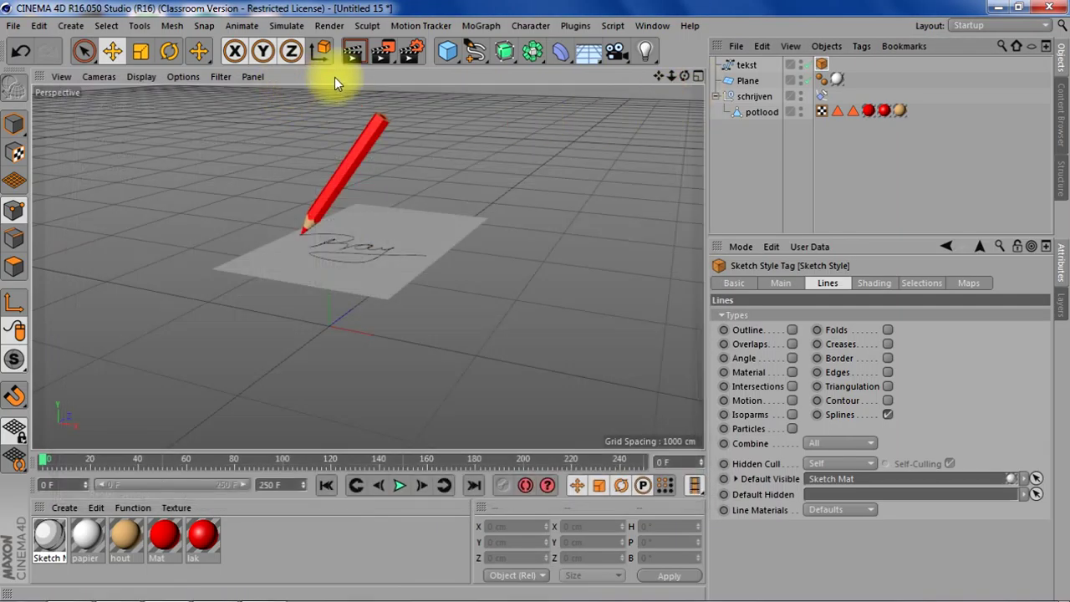
# - Render a preview of the perspective view, and examine the handwriting on the paper from closer and higher up
pyautogui.click(355, 52)
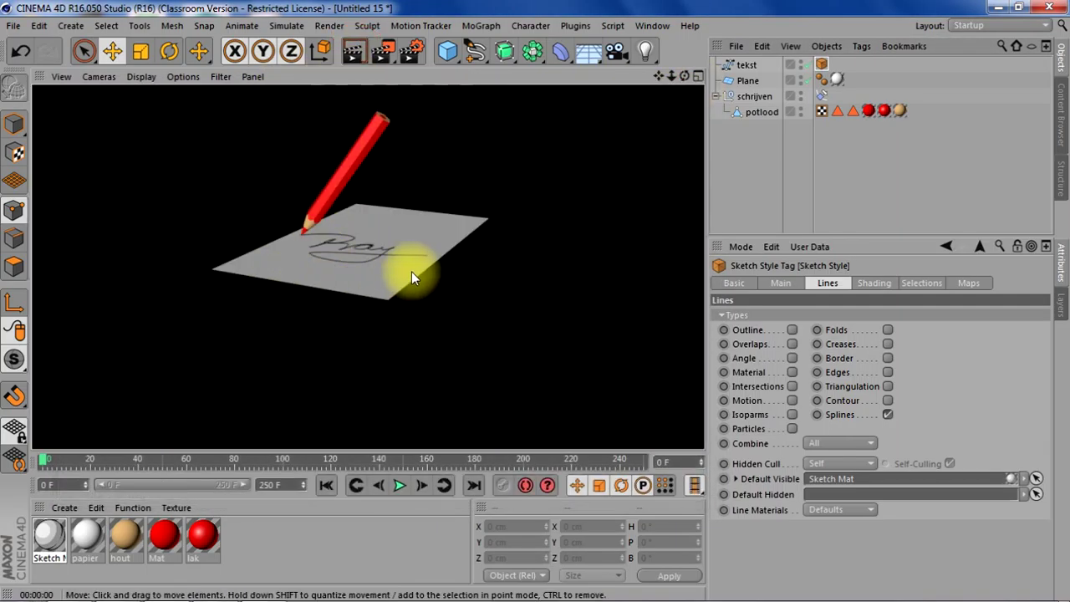
pyautogui.moveTo(674, 77); pyautogui.dragTo(368, 267)
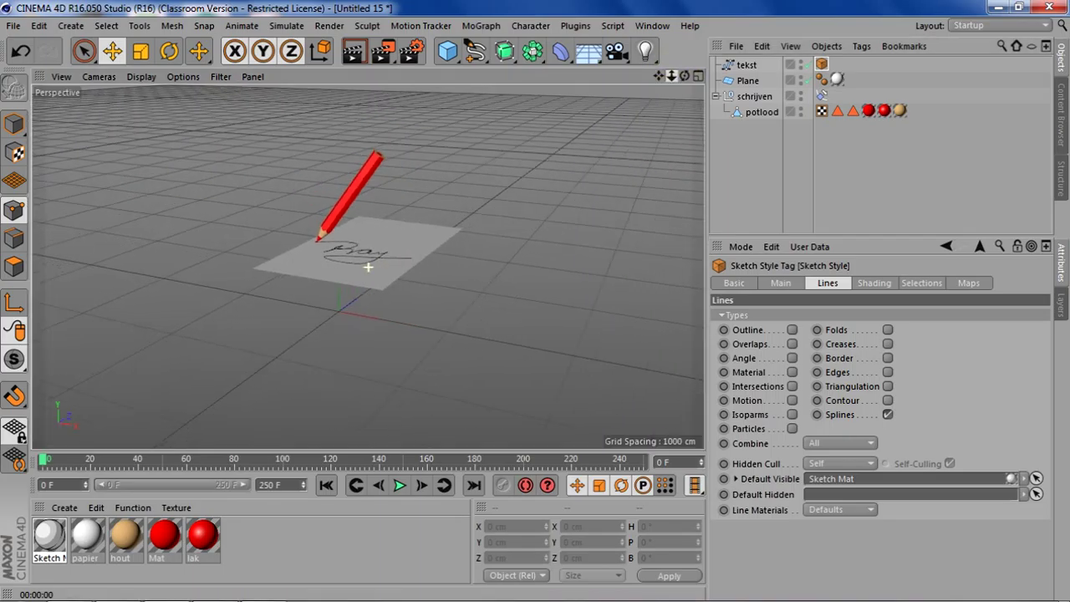
pyautogui.moveTo(674, 76); pyautogui.dragTo(368, 267)
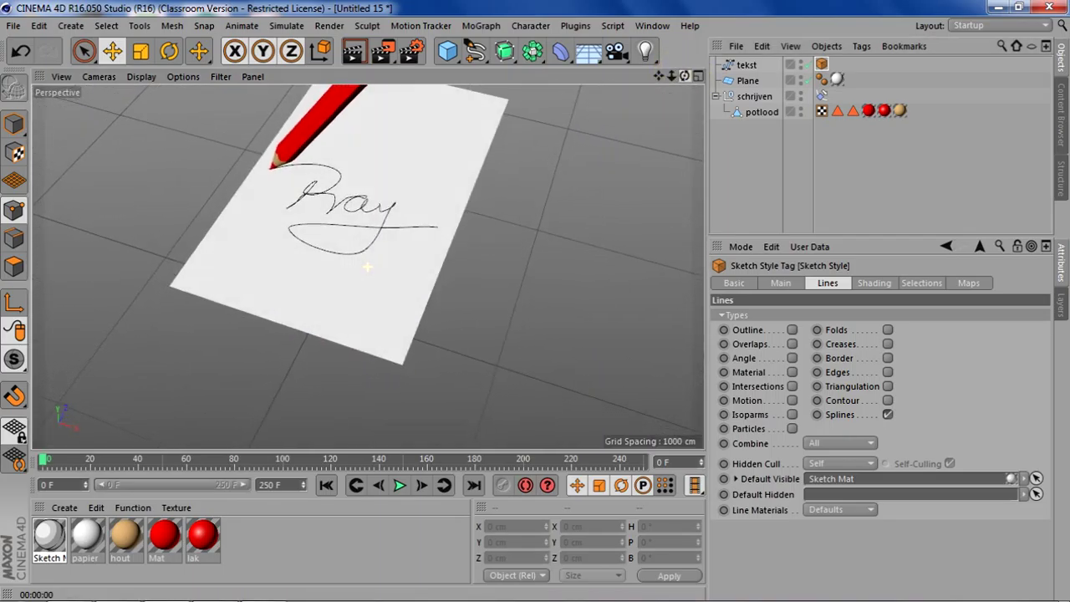
pyautogui.moveTo(676, 76)
pyautogui.mouseDown()
pyautogui.moveTo(650, 79)
pyautogui.moveTo(368, 267)
pyautogui.moveTo(658, 74)
pyautogui.mouseUp()
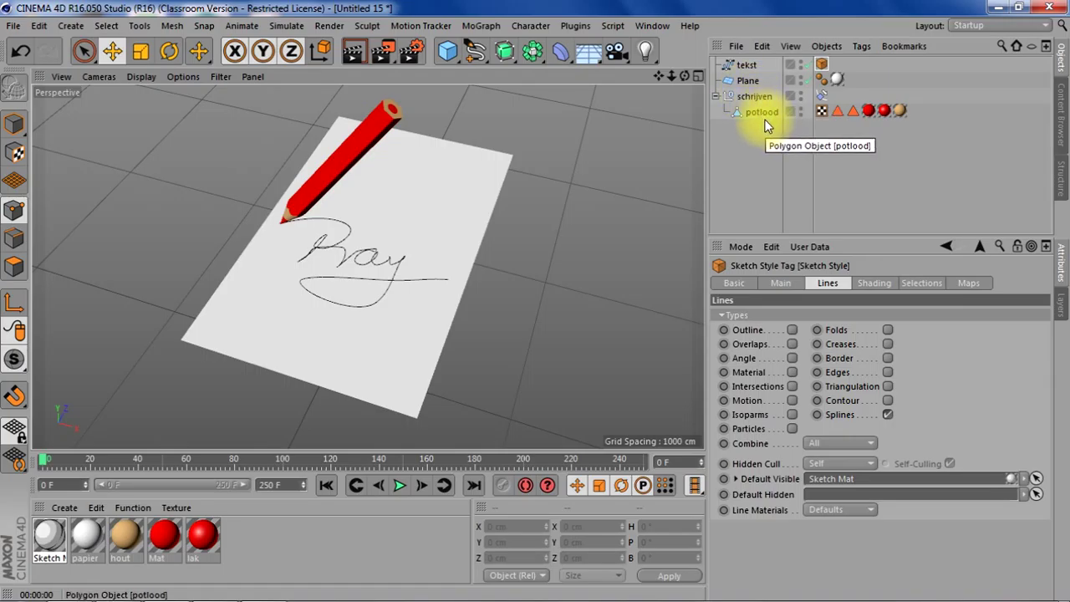
# - Enable the Draw animation for the Sketch Mat material in the Material Editor
pyautogui.click(51, 536)
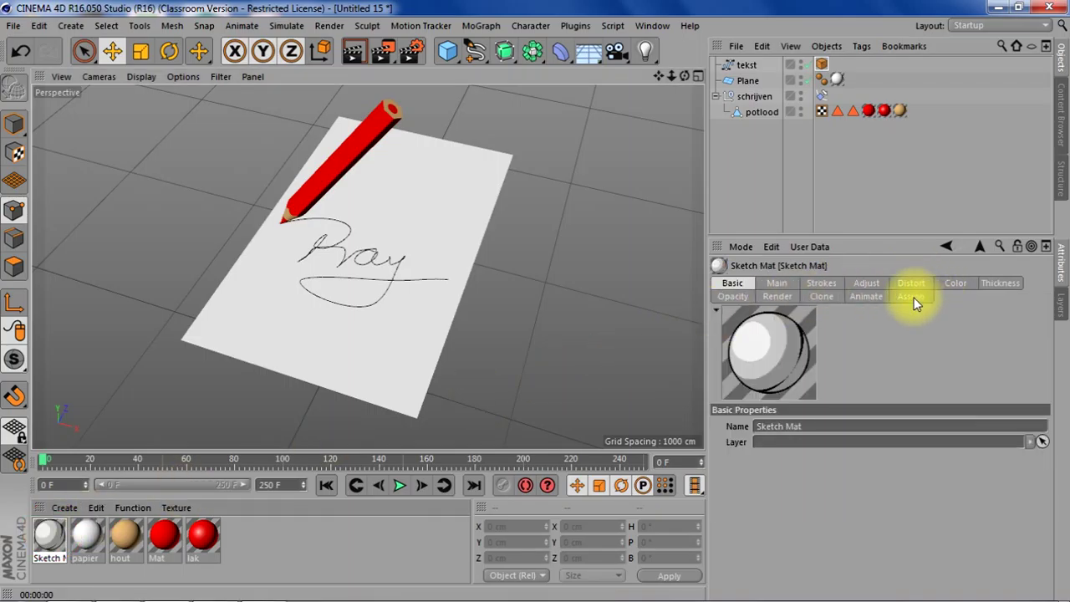
pyautogui.click(868, 298)
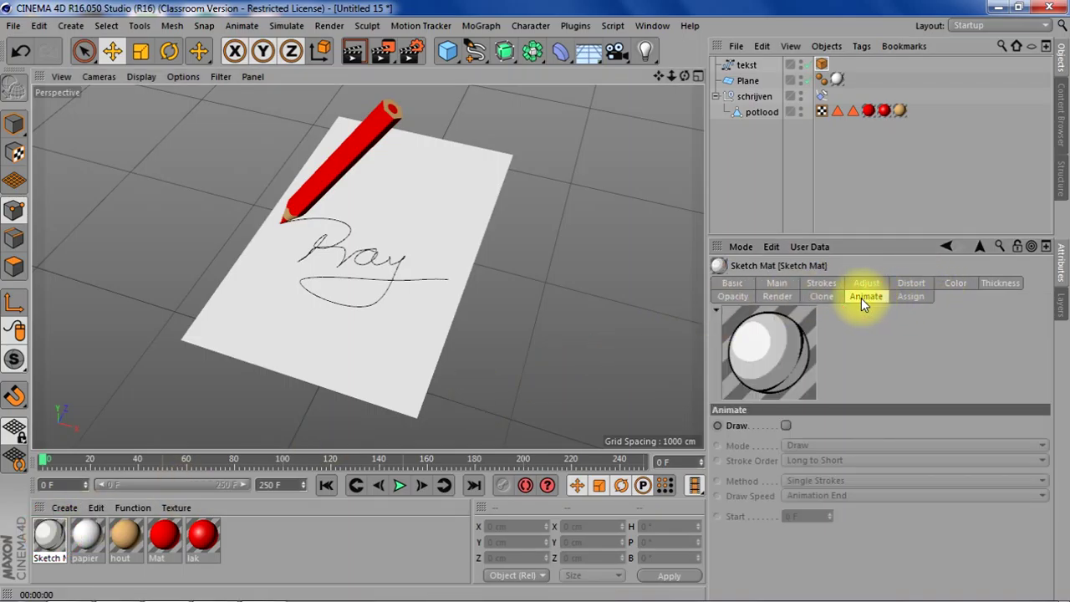
pyautogui.click(48, 537)
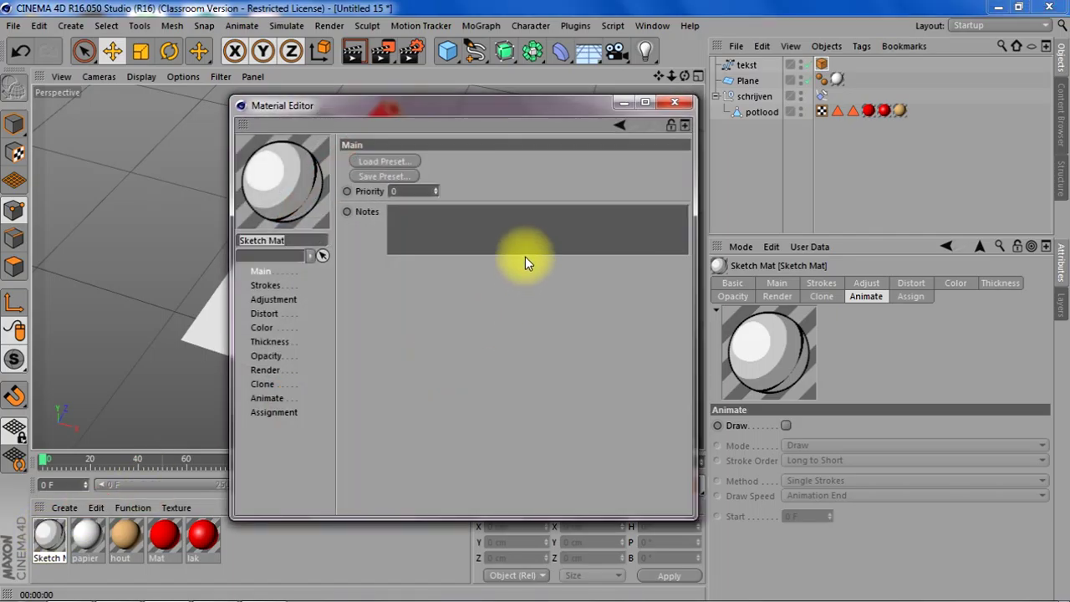
pyautogui.click(261, 398)
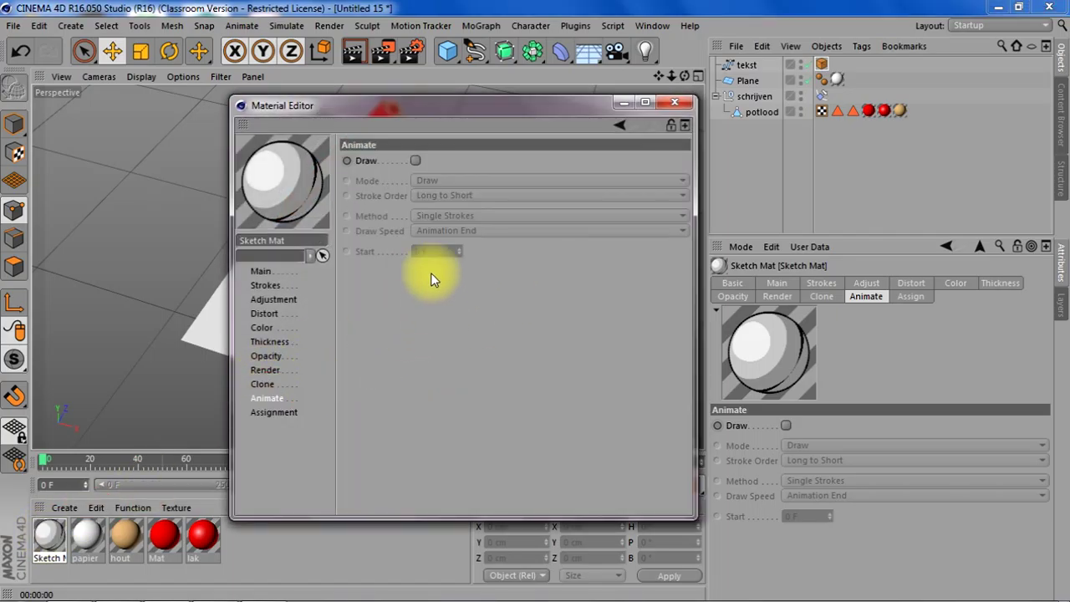
pyautogui.click(416, 161)
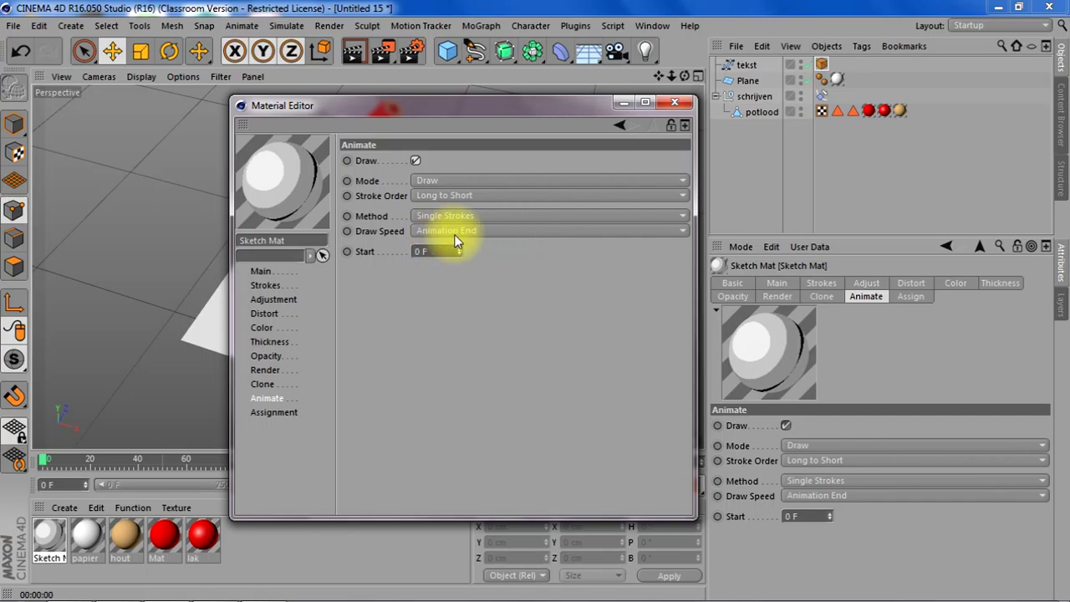
# - Set the material's Draw Speed to End Frame with the end at frame 180, keeping the Long to Short stroke order
pyautogui.click(482, 230)
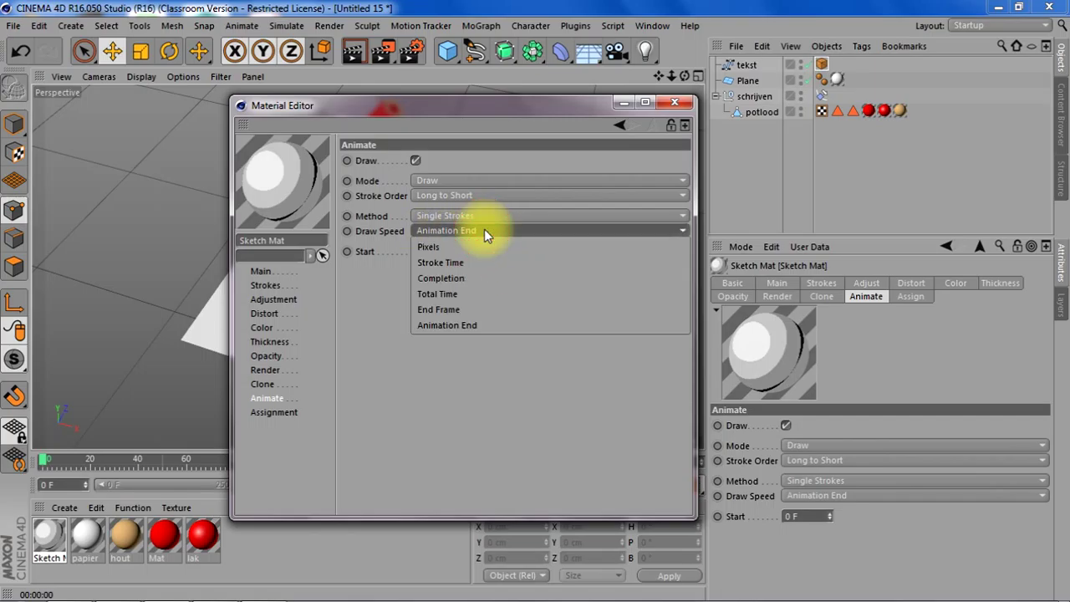
pyautogui.click(453, 309)
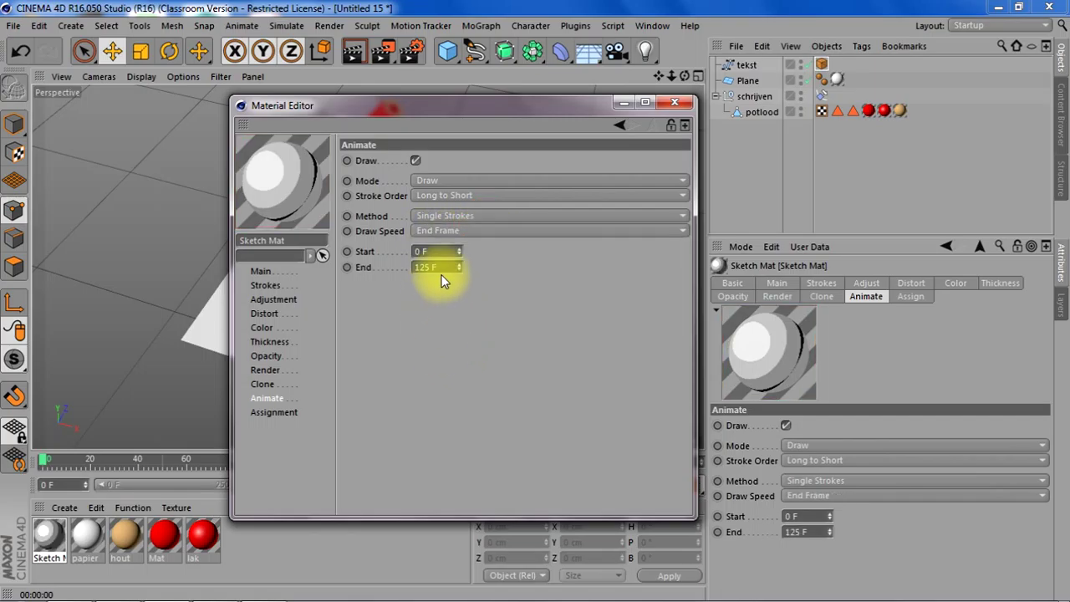
pyautogui.click(441, 267)
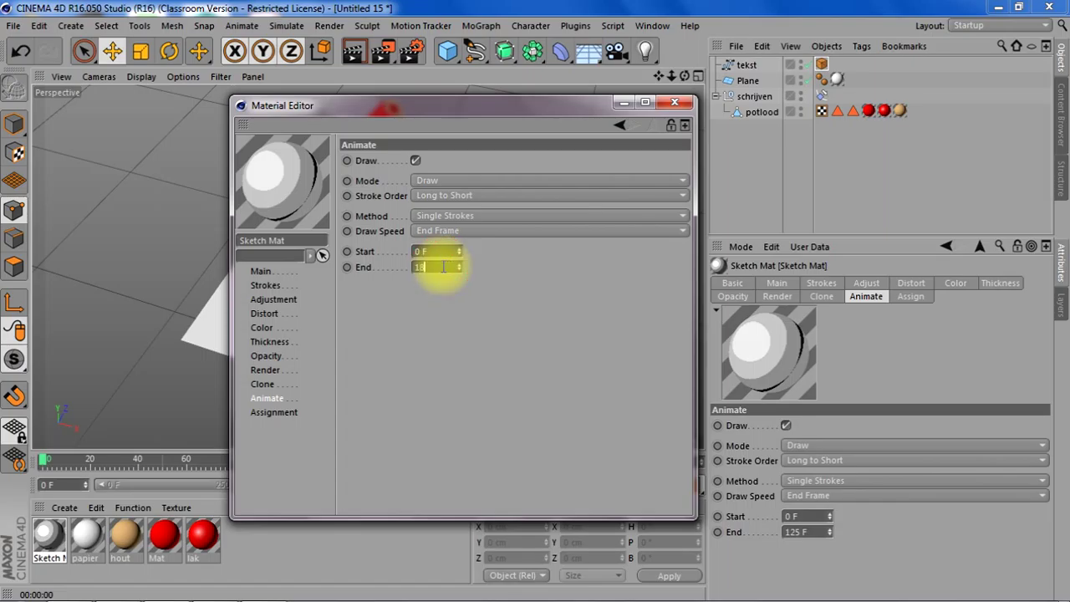
pyautogui.write('180')
pyautogui.press('Return')
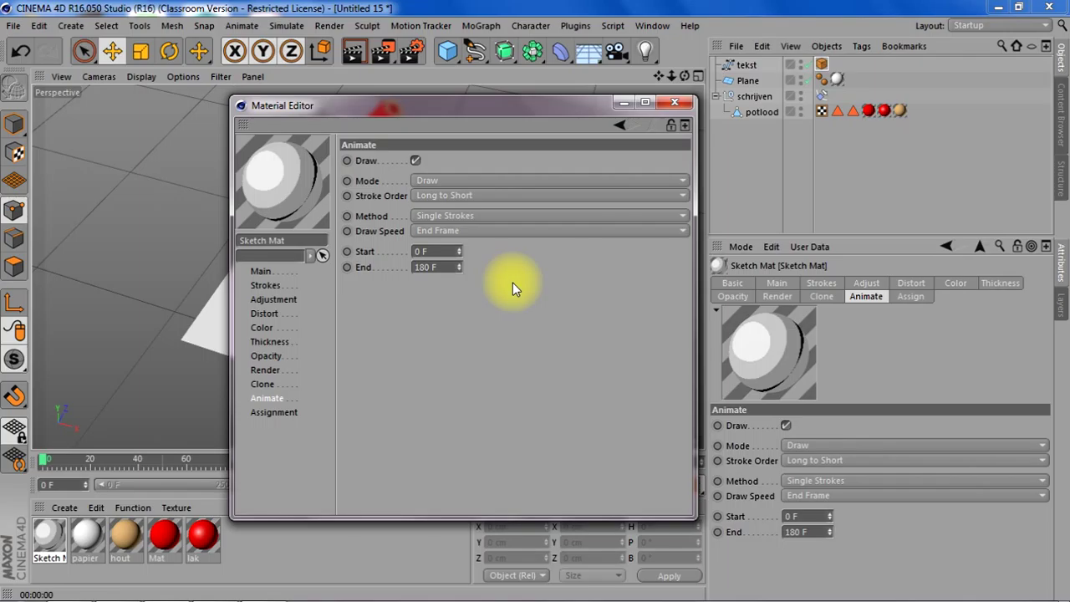
pyautogui.click(512, 196)
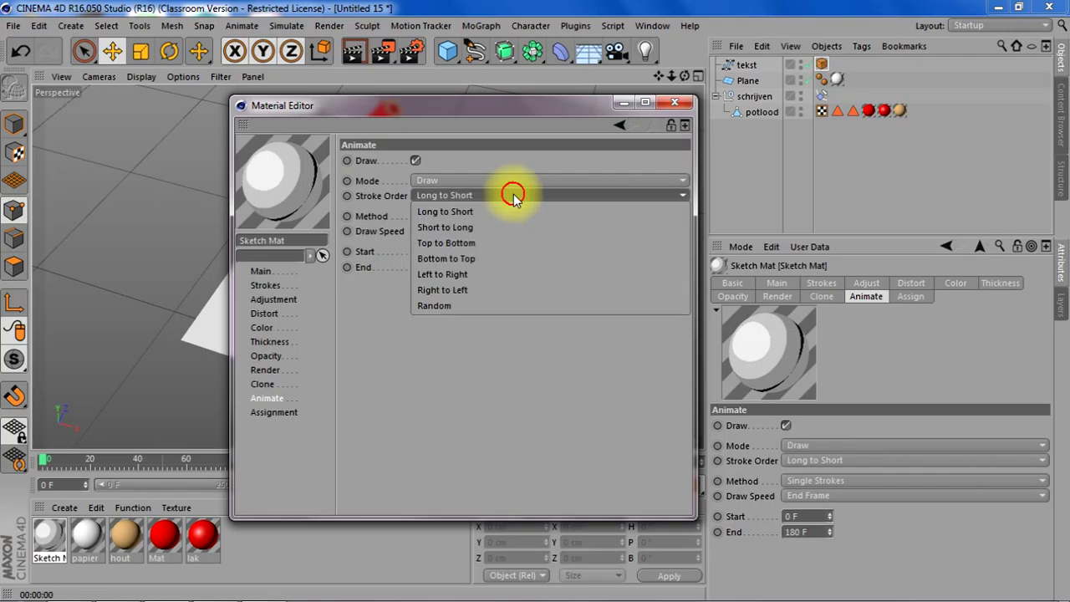
pyautogui.click(500, 376)
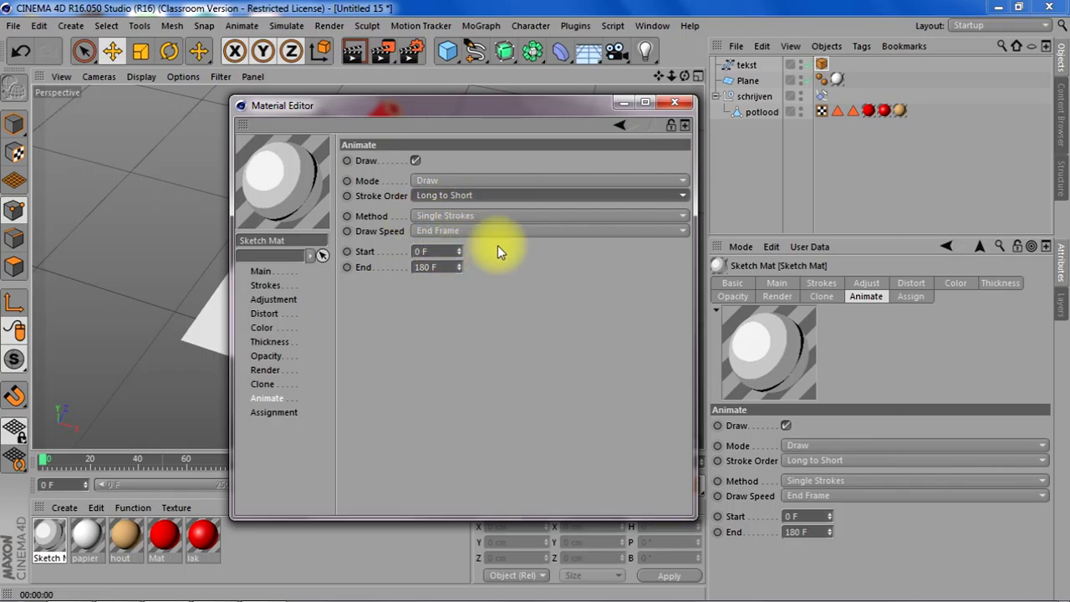
# - Close the Material Editor, and check the line against the pencil by rendering the view at frame 63 and scrubbing the timeline
pyautogui.click(679, 102)
pyautogui.click(43, 458)
pyautogui.moveTo(43, 460); pyautogui.dragTo(193, 463)
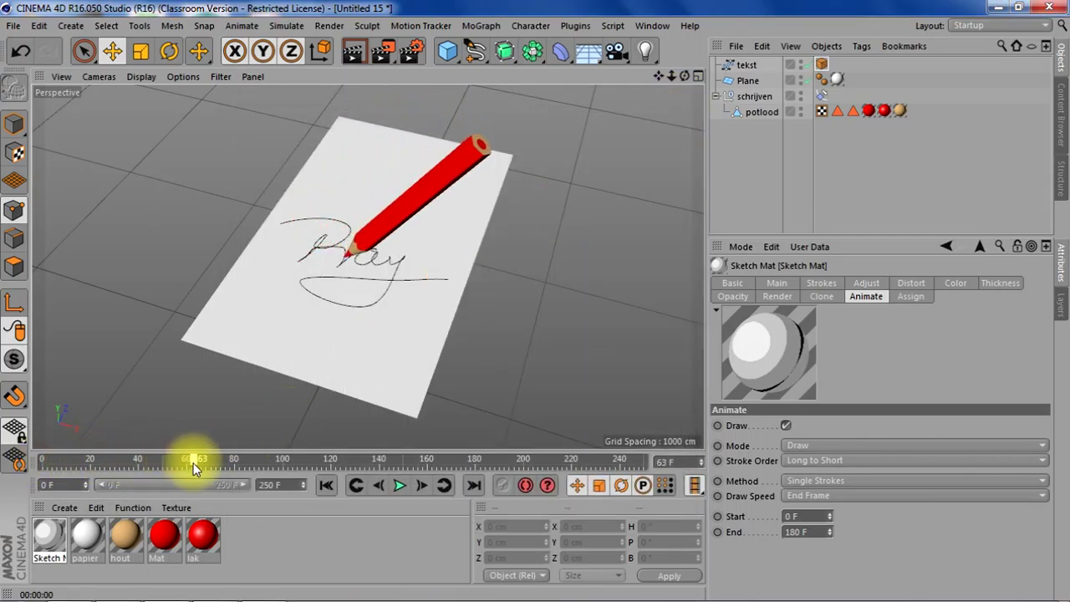
pyautogui.click(355, 54)
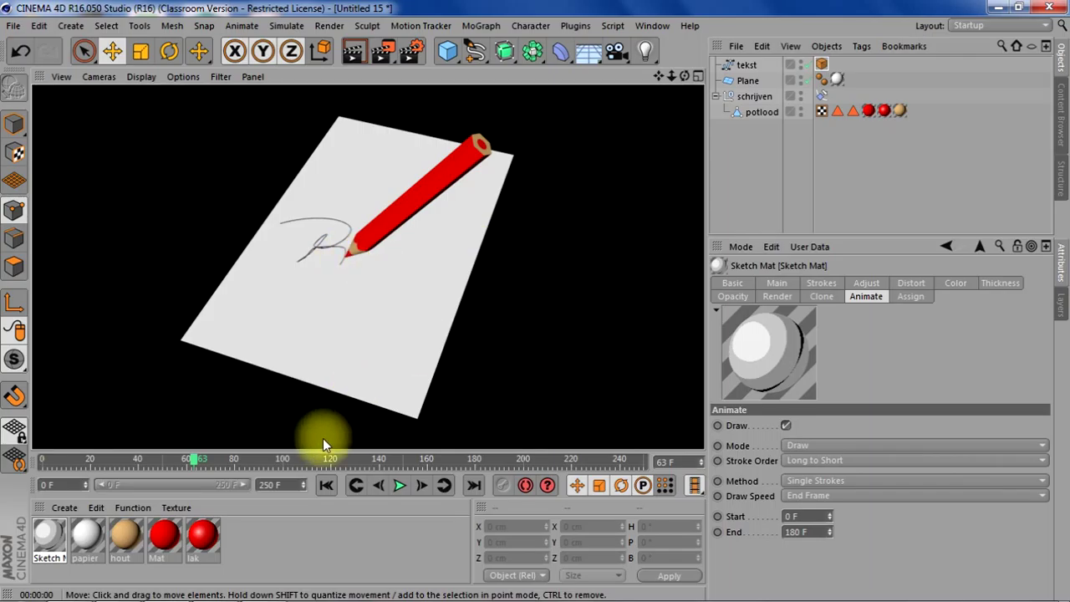
pyautogui.moveTo(198, 461)
pyautogui.mouseDown()
pyautogui.moveTo(489, 451)
pyautogui.moveTo(30, 454)
pyautogui.mouseUp()
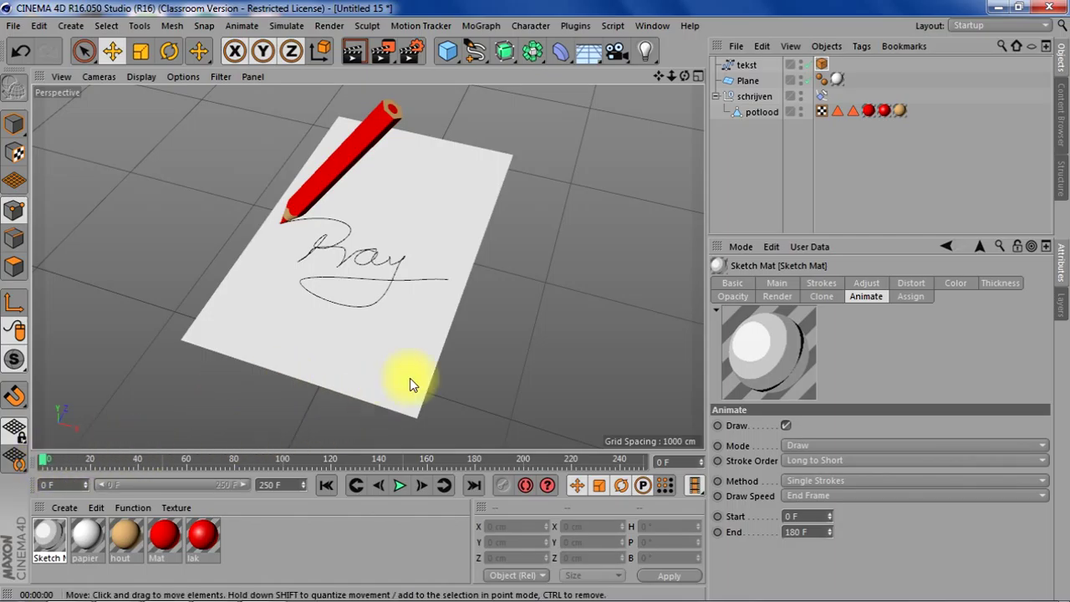
pyautogui.moveTo(44, 461)
pyautogui.mouseDown()
pyautogui.moveTo(149, 459)
pyautogui.moveTo(309, 412)
pyautogui.mouseUp()
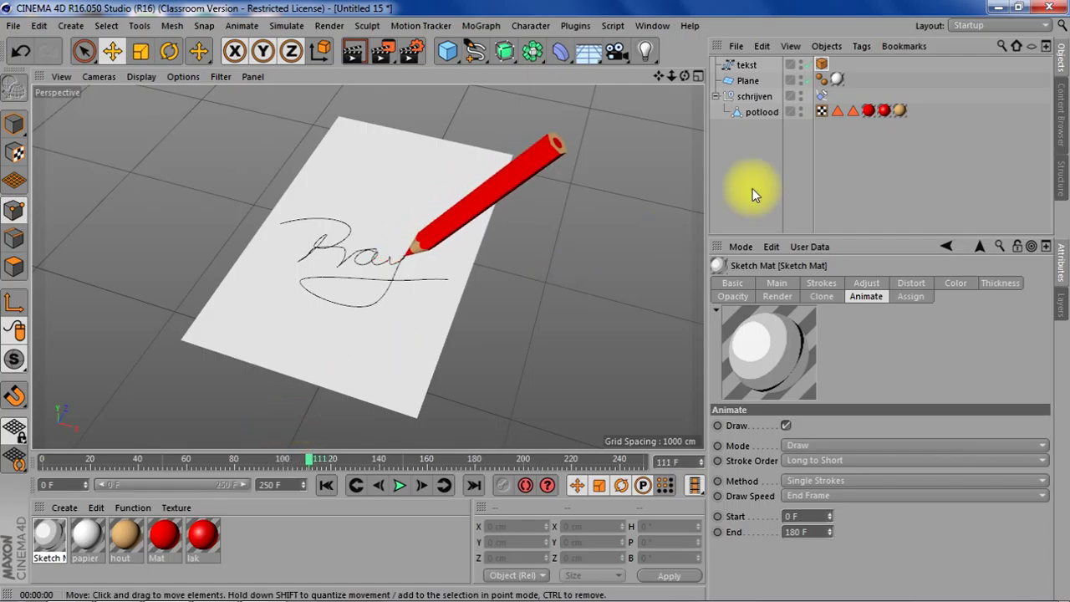
# - Limit keyframe recording to rotation only, and record a rotation keyframe for potlood at frame 0
pyautogui.click(822, 95)
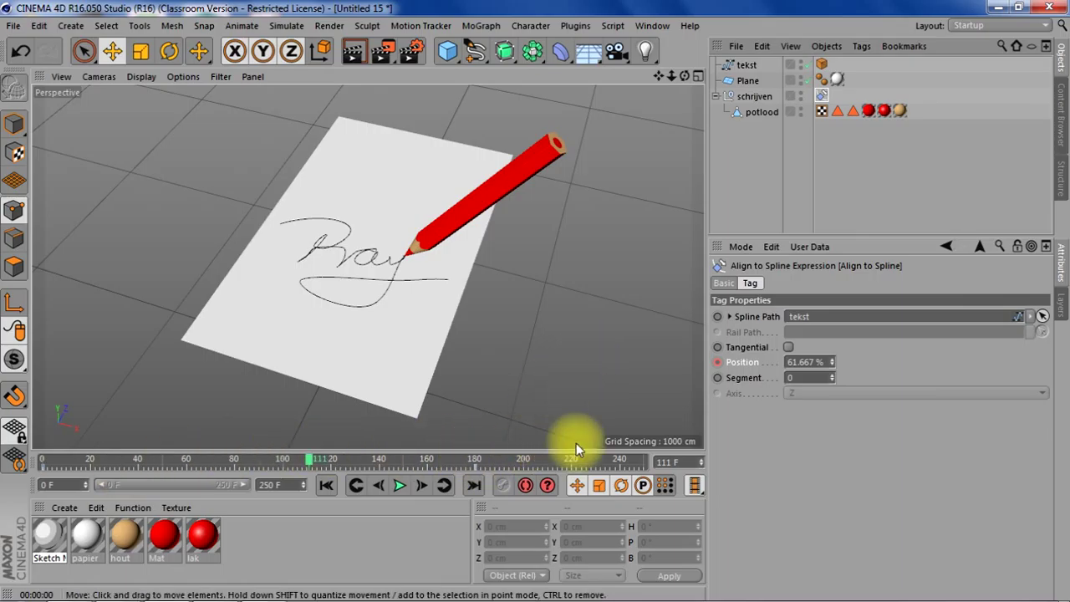
pyautogui.click(619, 486)
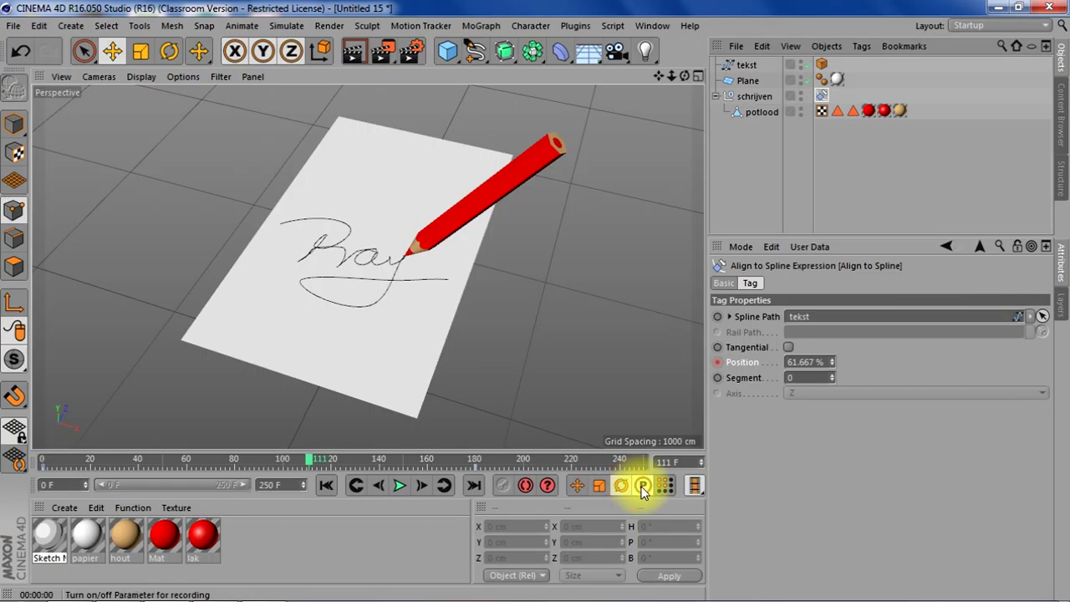
pyautogui.click(754, 113)
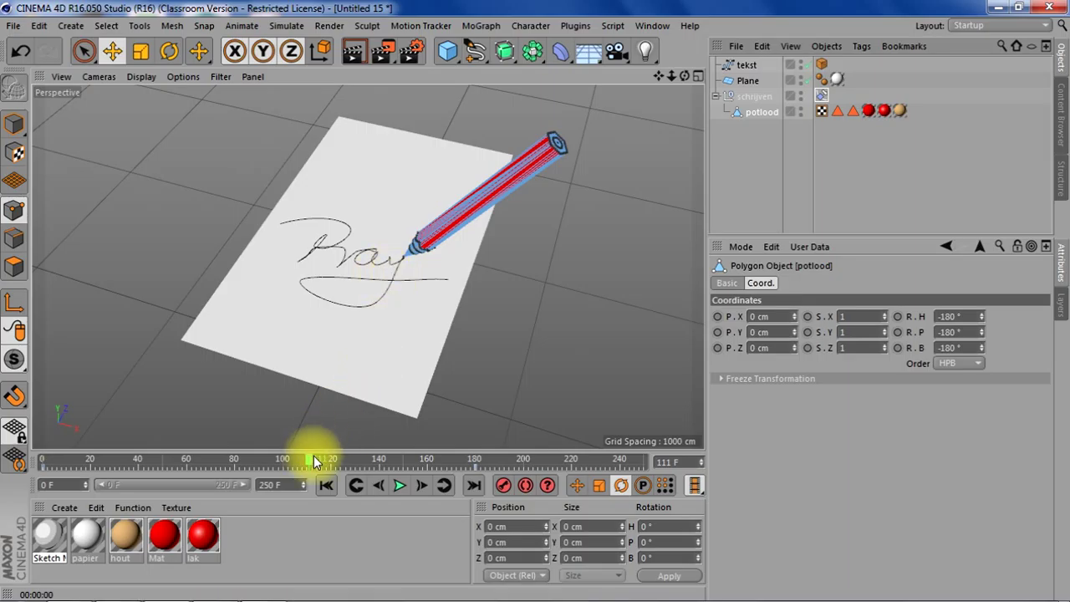
pyautogui.moveTo(313, 457); pyautogui.dragTo(32, 467)
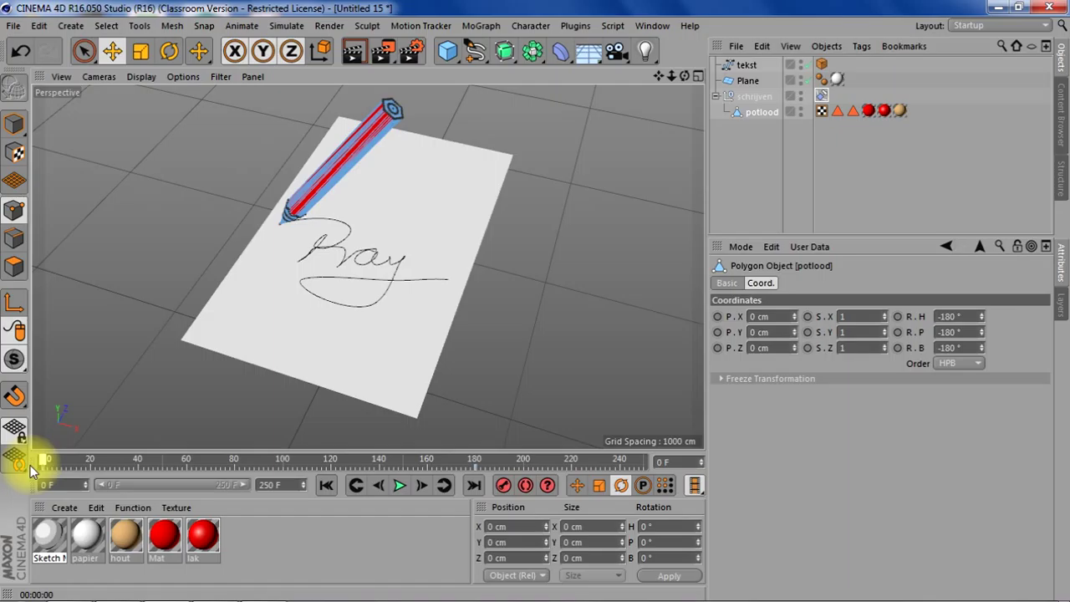
pyautogui.click(503, 487)
# - At frame 40, rotate potlood as a whole object to about H -166.8°, P -190.2°, B -180°, and record a keyframe
pyautogui.moveTo(44, 462); pyautogui.dragTo(140, 465)
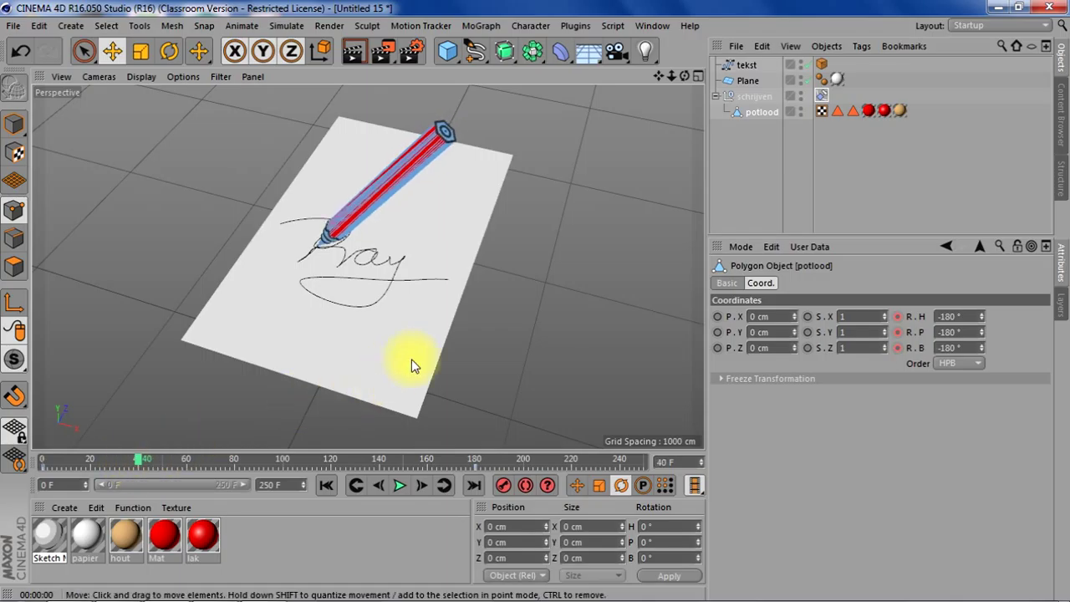
pyautogui.press('r')
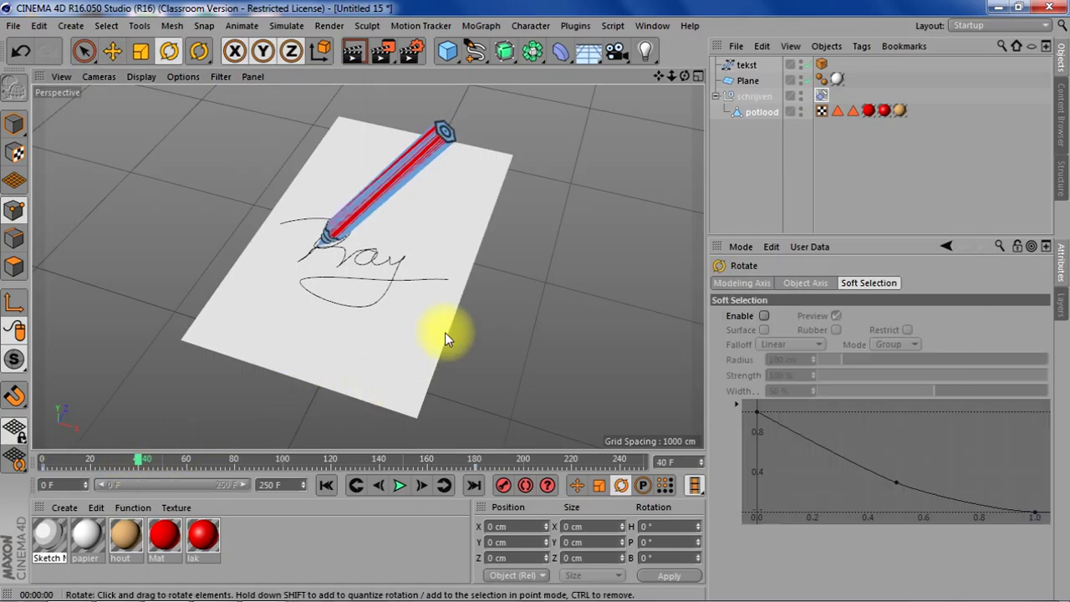
pyautogui.click(13, 124)
pyautogui.moveTo(320, 252)
pyautogui.mouseDown()
pyautogui.moveTo(351, 222)
pyautogui.moveTo(363, 246)
pyautogui.moveTo(339, 261)
pyautogui.mouseUp()
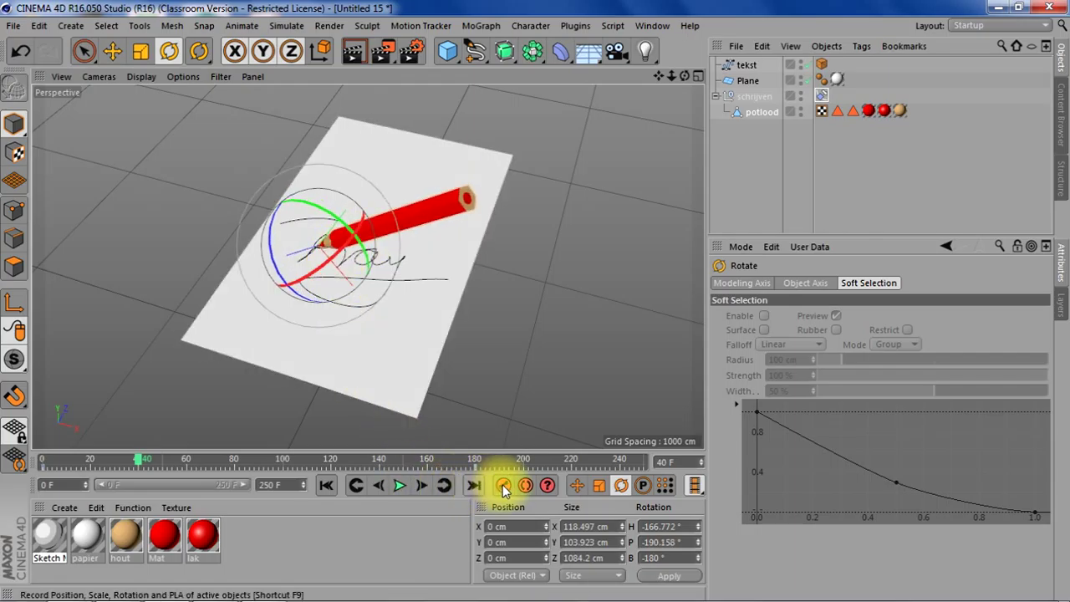
# - At frame 101, rotate potlood to about H -185.2°, P -164.2°, B -207.7°, and record a rotation keyframe
pyautogui.moveTo(143, 461); pyautogui.dragTo(286, 462)
pyautogui.moveTo(437, 258)
pyautogui.mouseDown()
pyautogui.moveTo(406, 276)
pyautogui.moveTo(413, 265)
pyautogui.mouseUp()
pyautogui.moveTo(344, 239); pyautogui.dragTo(361, 261)
pyautogui.moveTo(381, 224)
pyautogui.mouseDown()
pyautogui.moveTo(394, 215)
pyautogui.moveTo(359, 239)
pyautogui.moveTo(378, 227)
pyautogui.mouseUp()
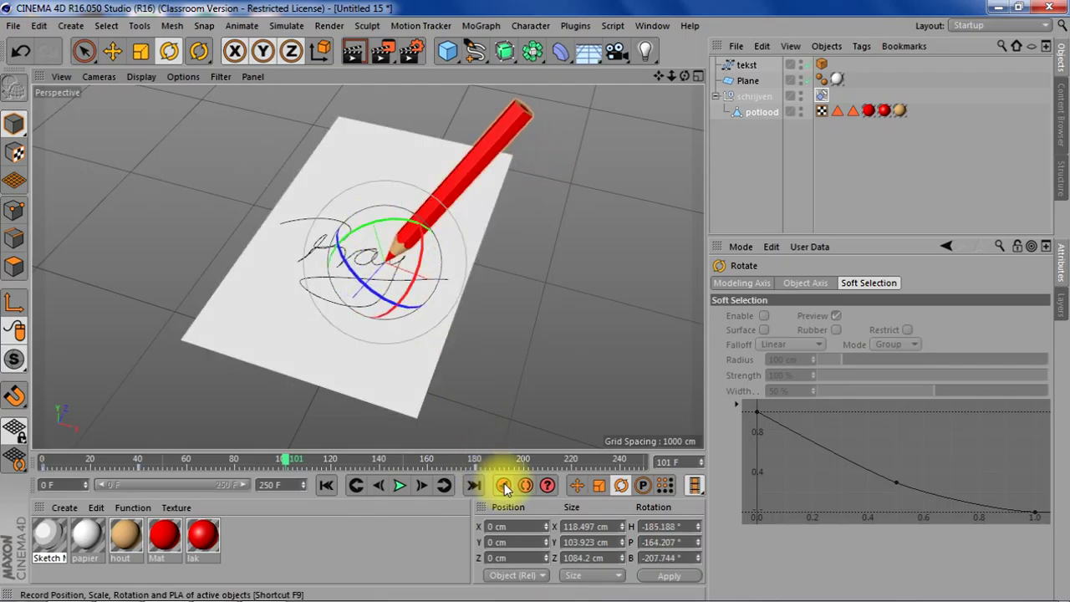
pyautogui.click(504, 486)
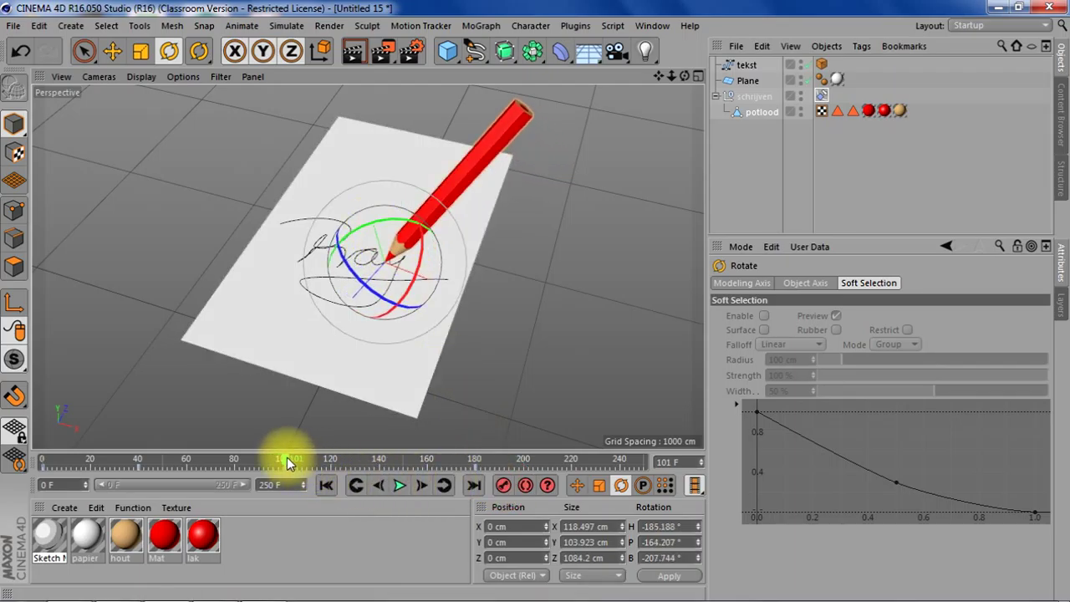
# - Play the animation to check the pencil's tilting while writing, and render a preview of the view at frame 172
pyautogui.moveTo(287, 464)
pyautogui.mouseDown()
pyautogui.moveTo(54, 463)
pyautogui.moveTo(372, 489)
pyautogui.mouseUp()
pyautogui.click(399, 485)
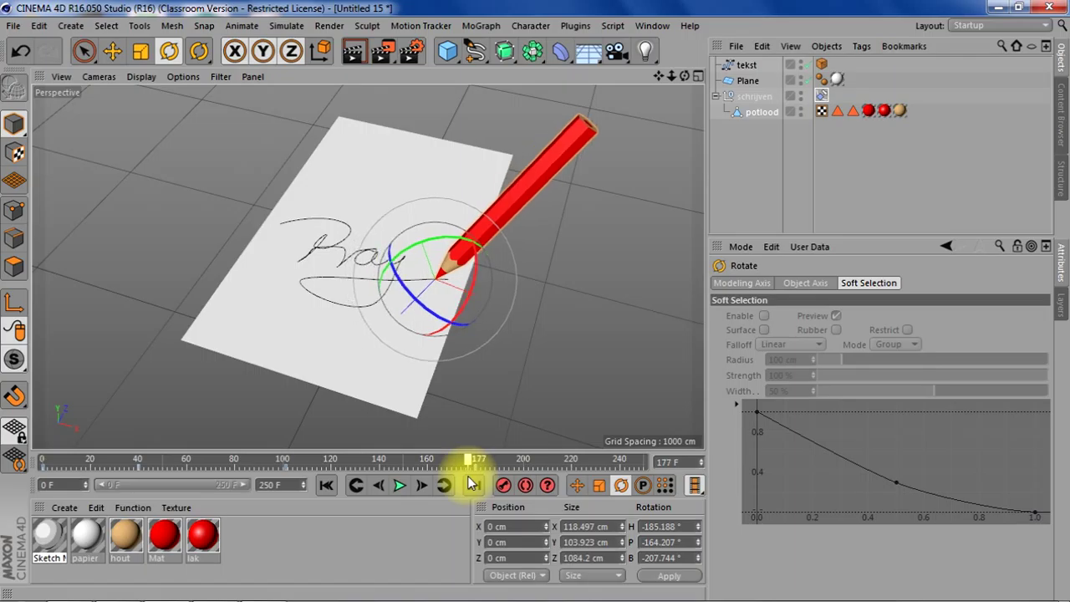
pyautogui.click(327, 486)
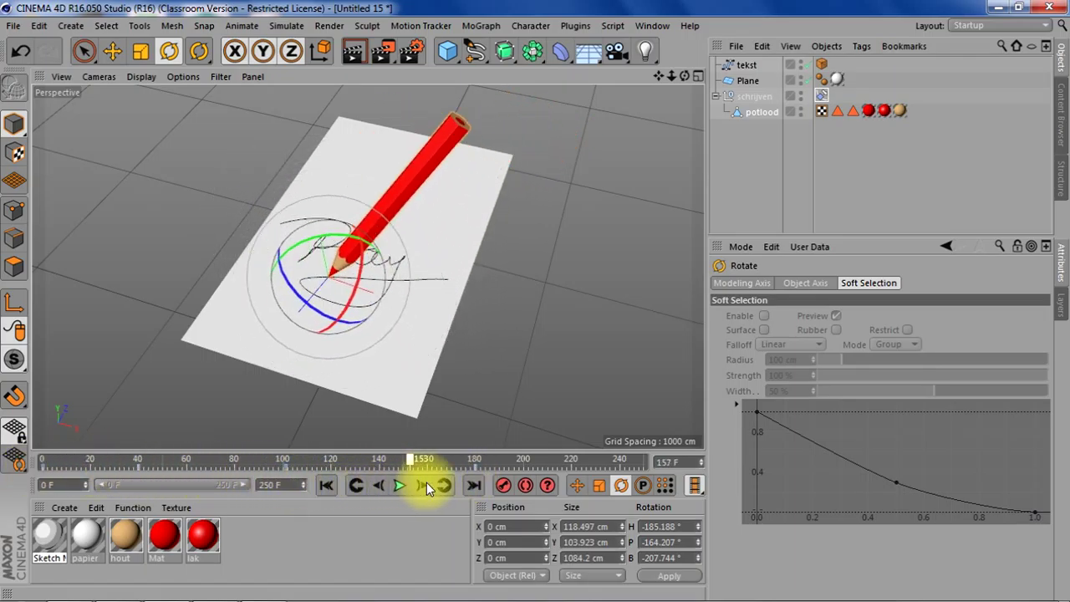
pyautogui.click(356, 52)
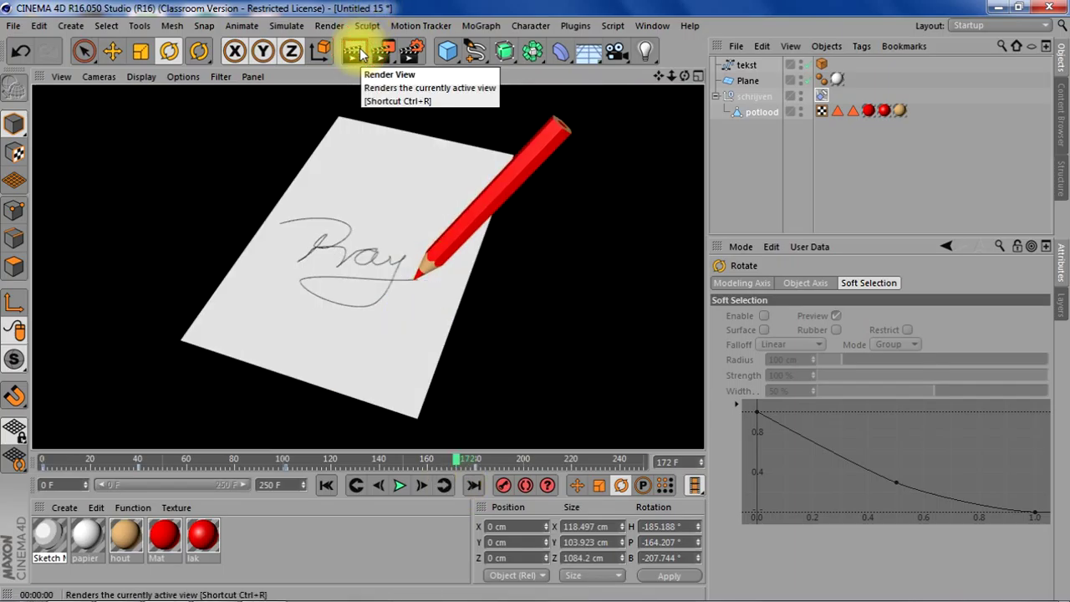
# - Change the Sketch Mat material's line color to red with RGB 244, 12, 12 in the Material Editor
pyautogui.doubleClick(49, 535)
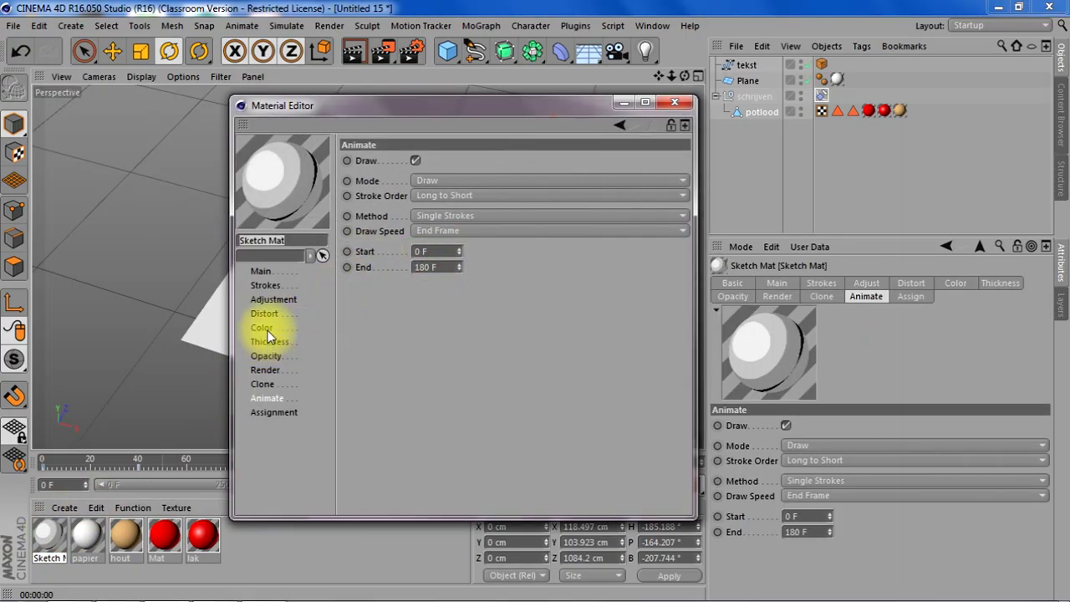
pyautogui.click(266, 327)
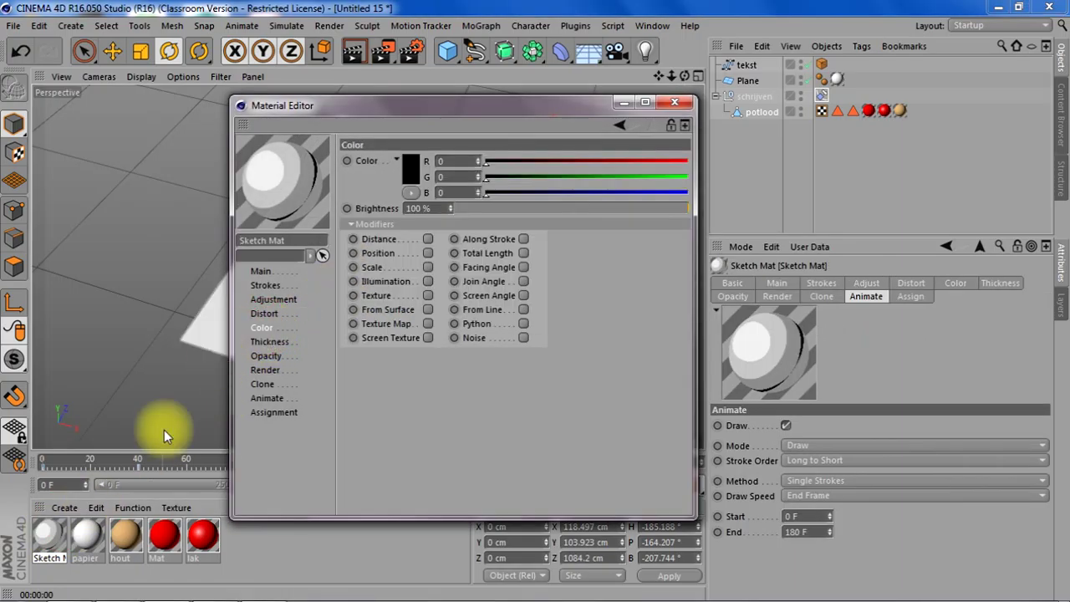
pyautogui.click(411, 170)
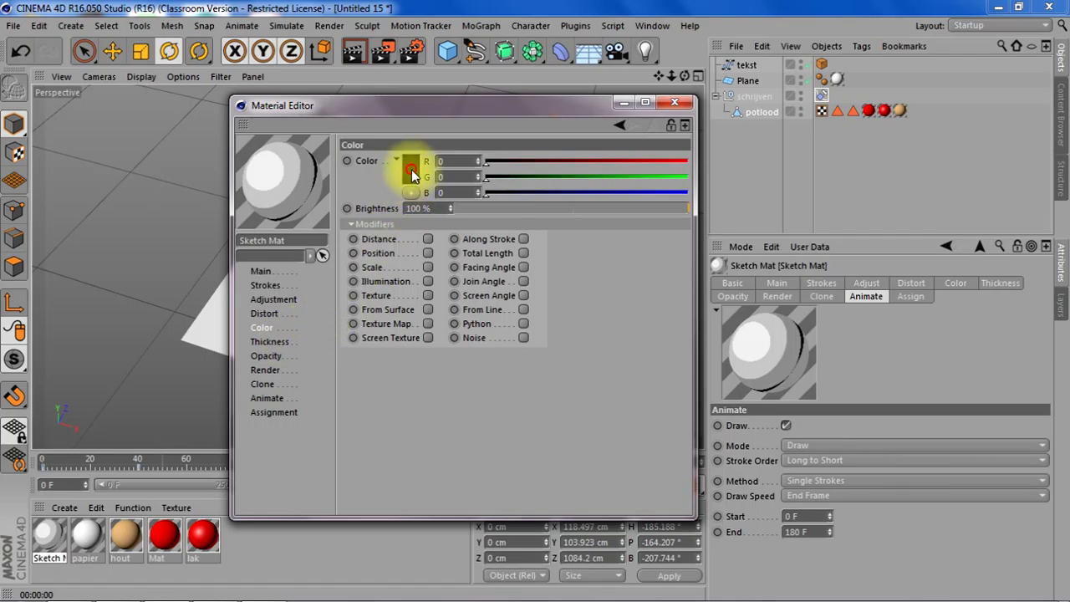
pyautogui.click(402, 133)
pyautogui.click(413, 120)
pyautogui.moveTo(414, 121); pyautogui.dragTo(416, 123)
pyautogui.click(390, 244)
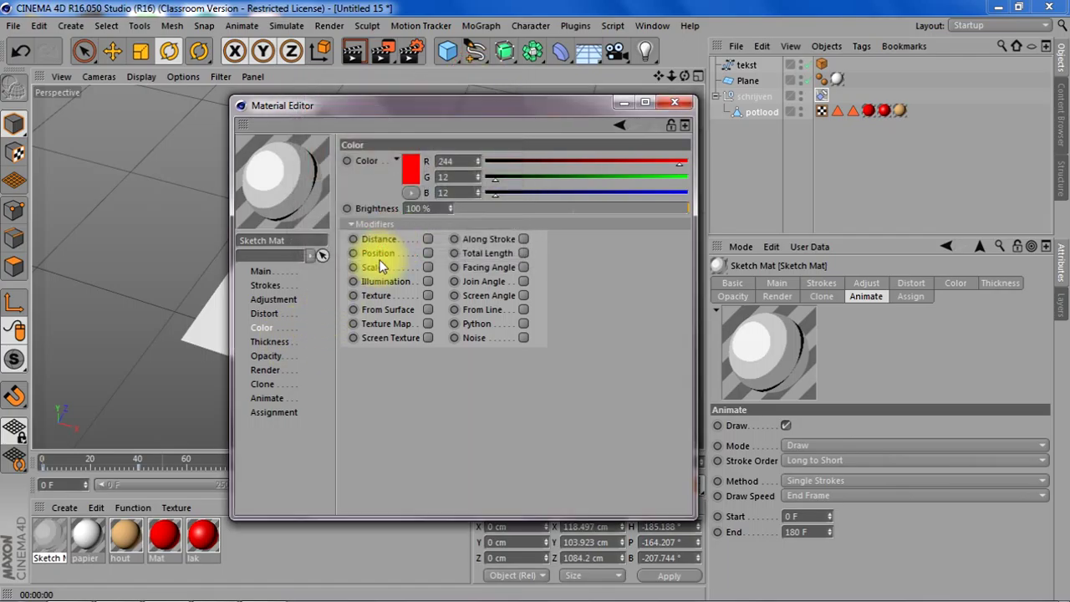
# - Set the Sketch Mat line thickness to 5, close the Material Editor, and render a preview of the view
pyautogui.click(269, 341)
pyautogui.click(442, 158)
pyautogui.write('5')
pyautogui.press('Return')
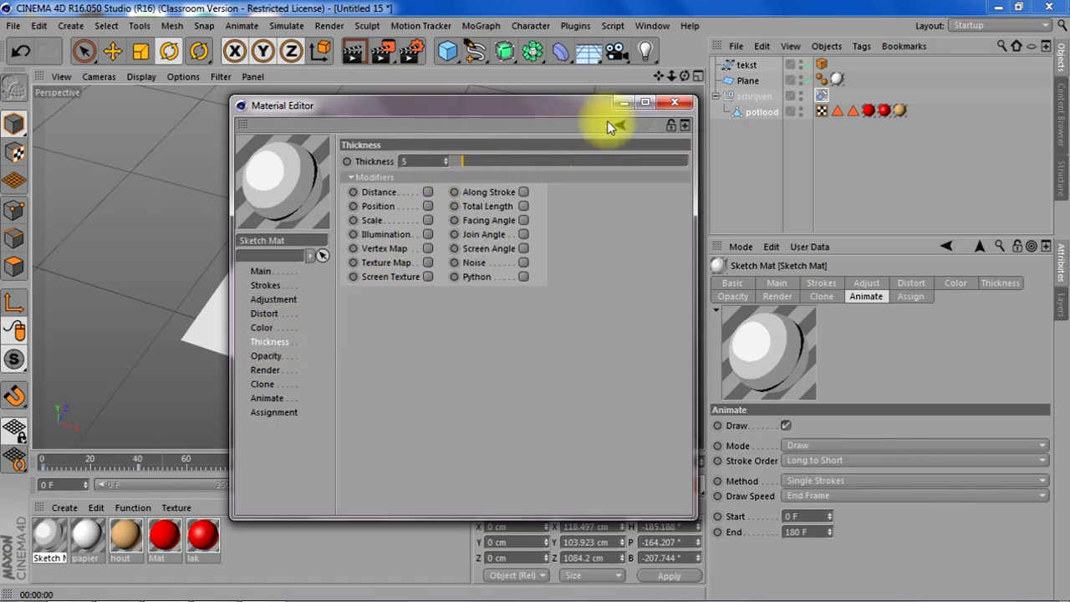
pyautogui.click(675, 102)
pyautogui.click(353, 54)
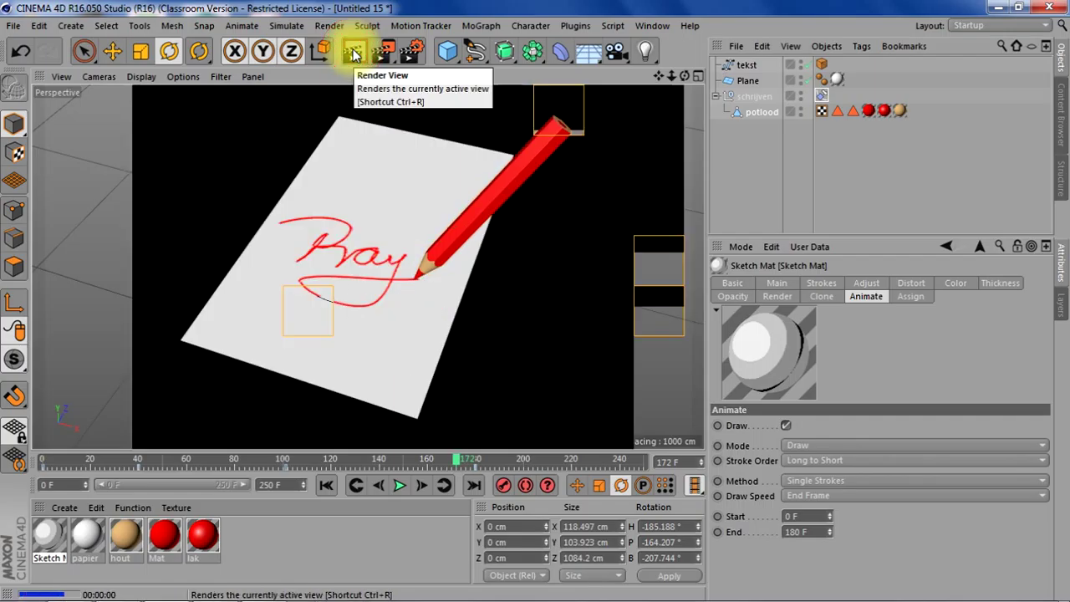